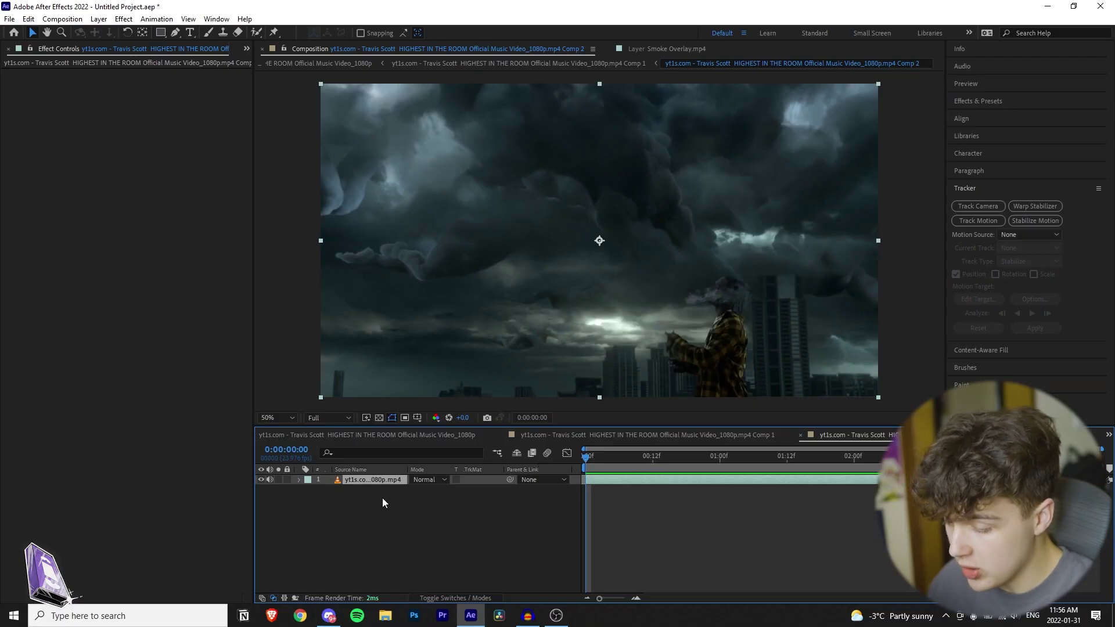
- Run 3D camera tracking on the video layer with Detailed Analysis enabled and create a camera from the solve
{"action": "left_click", "coordinate": [987, 211]}
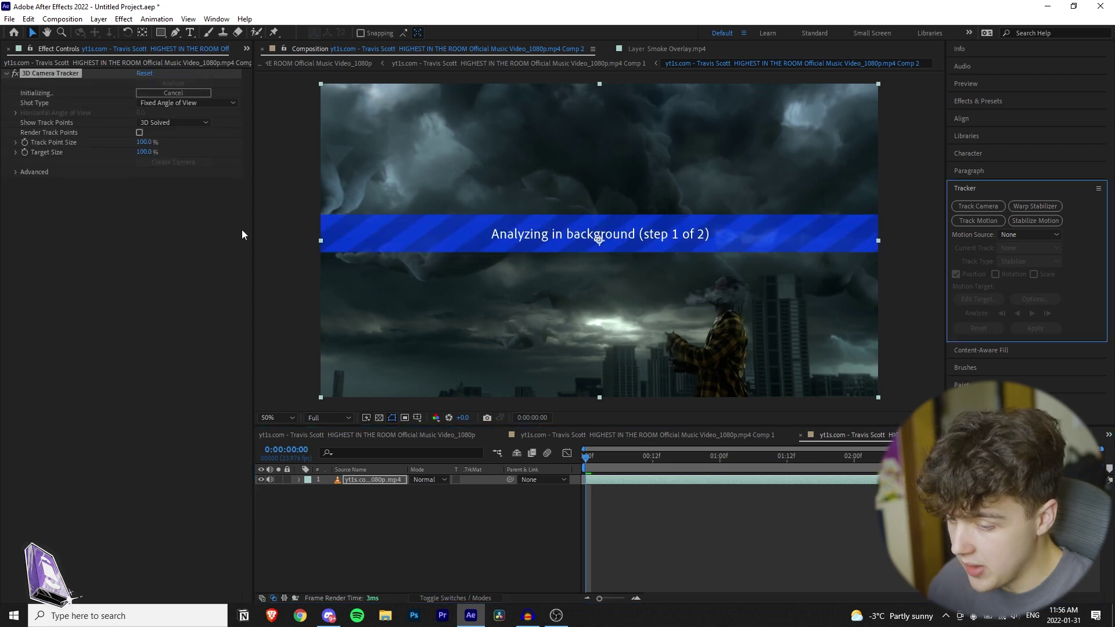
{"action": "left_click", "coordinate": [16, 172]}
{"action": "left_click", "coordinate": [144, 211]}
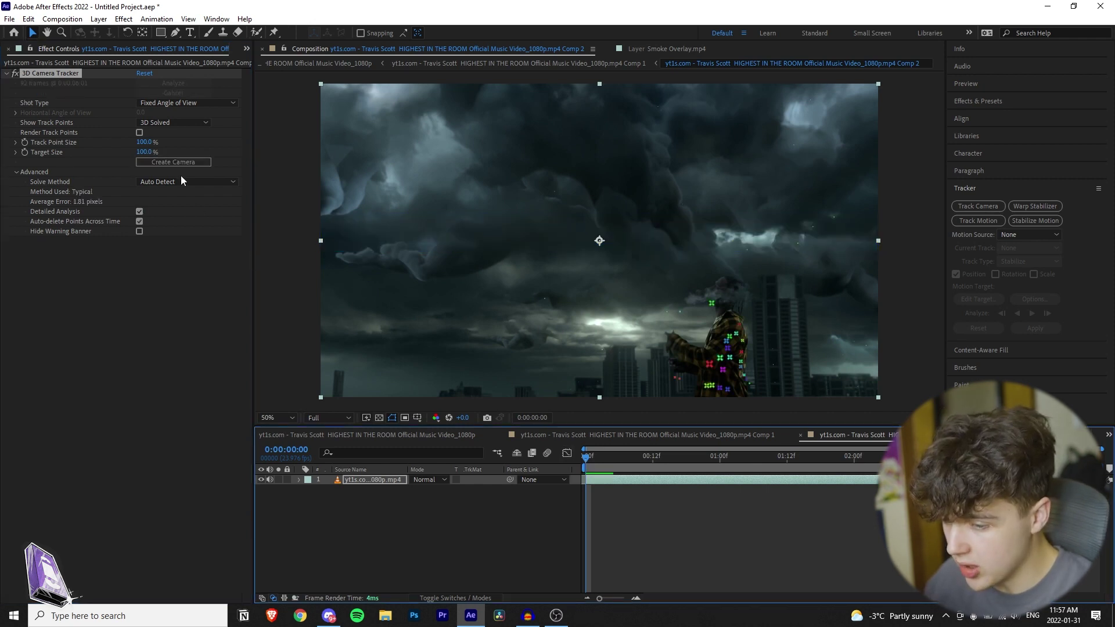
{"action": "left_click", "coordinate": [168, 163]}
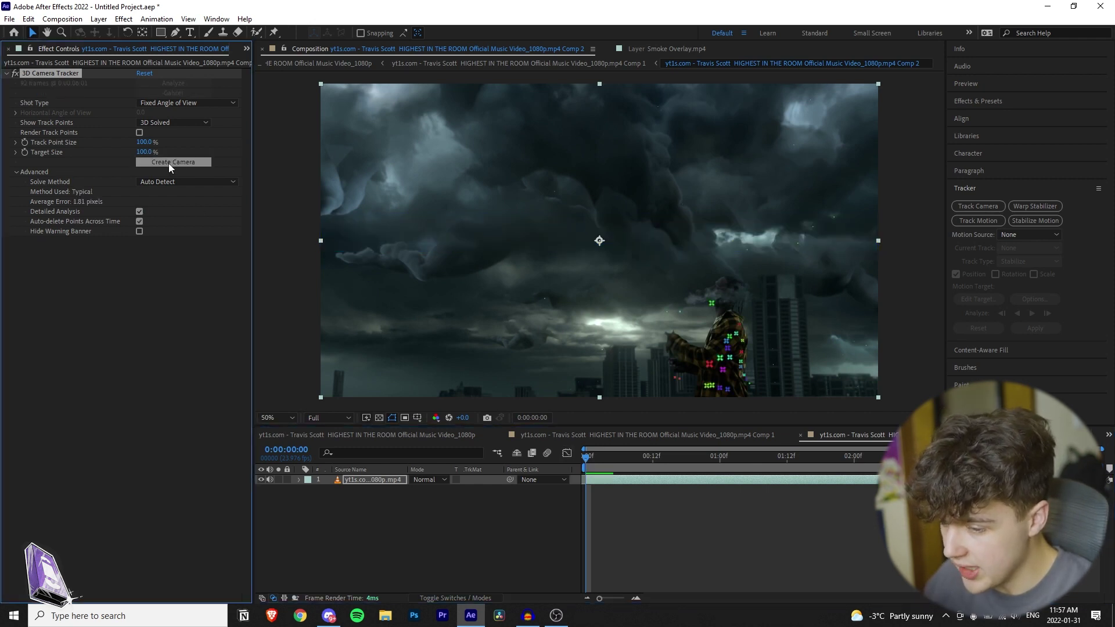
- Create a new solid layer named "Title"
{"action": "right_click", "coordinate": [402, 542]}
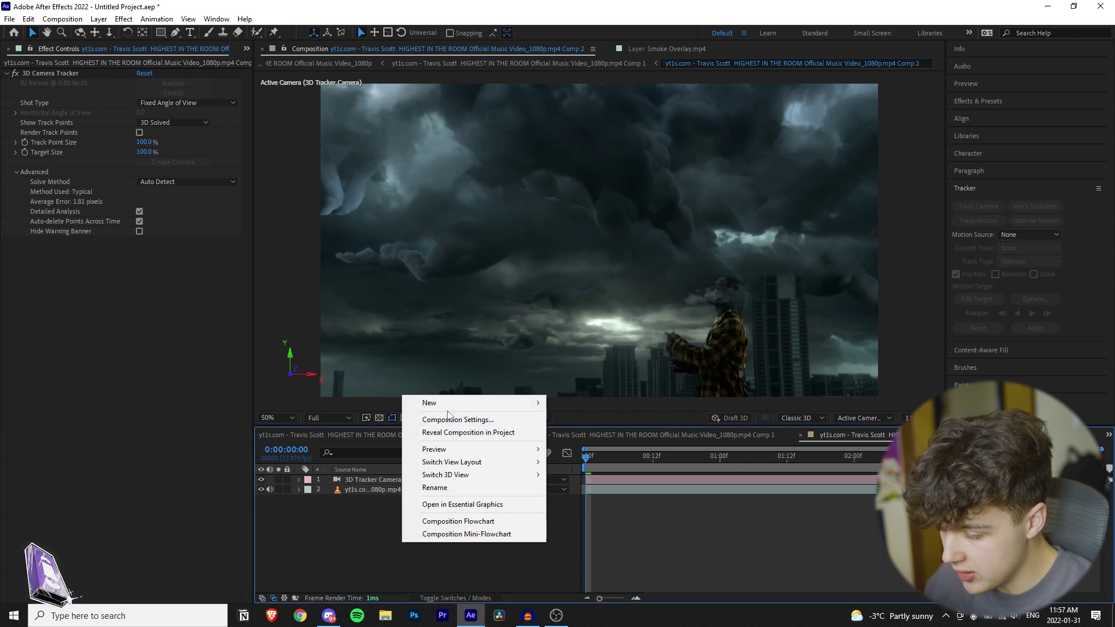
{"action": "mouse_move", "coordinate": [408, 402]}
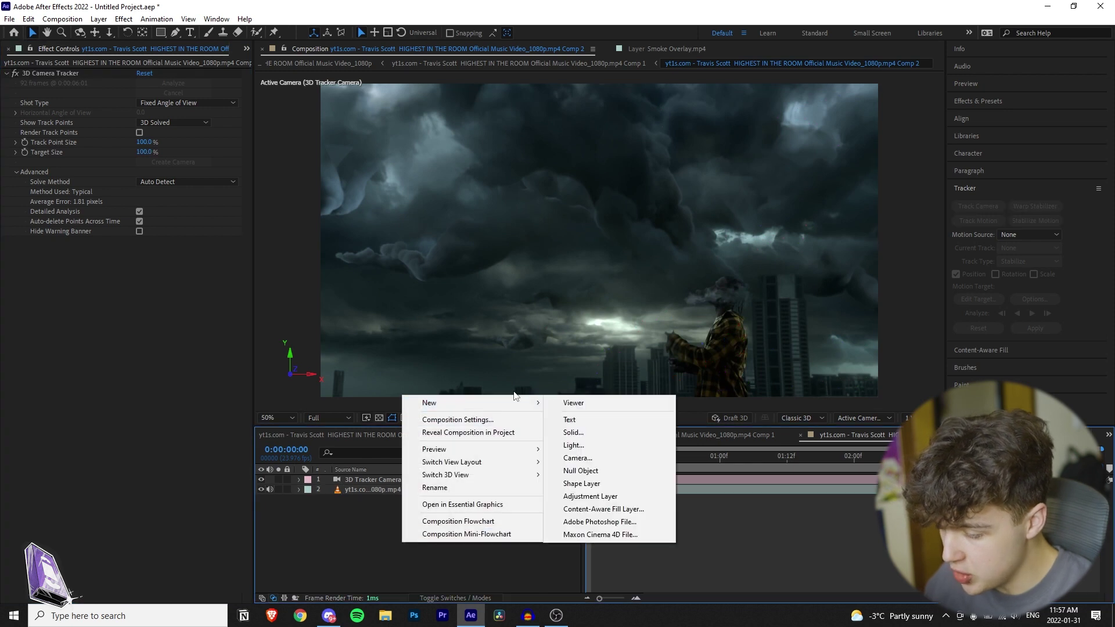
{"action": "left_click", "coordinate": [592, 432]}
{"action": "type", "text": "Title"}
{"action": "key", "text": "Return"}
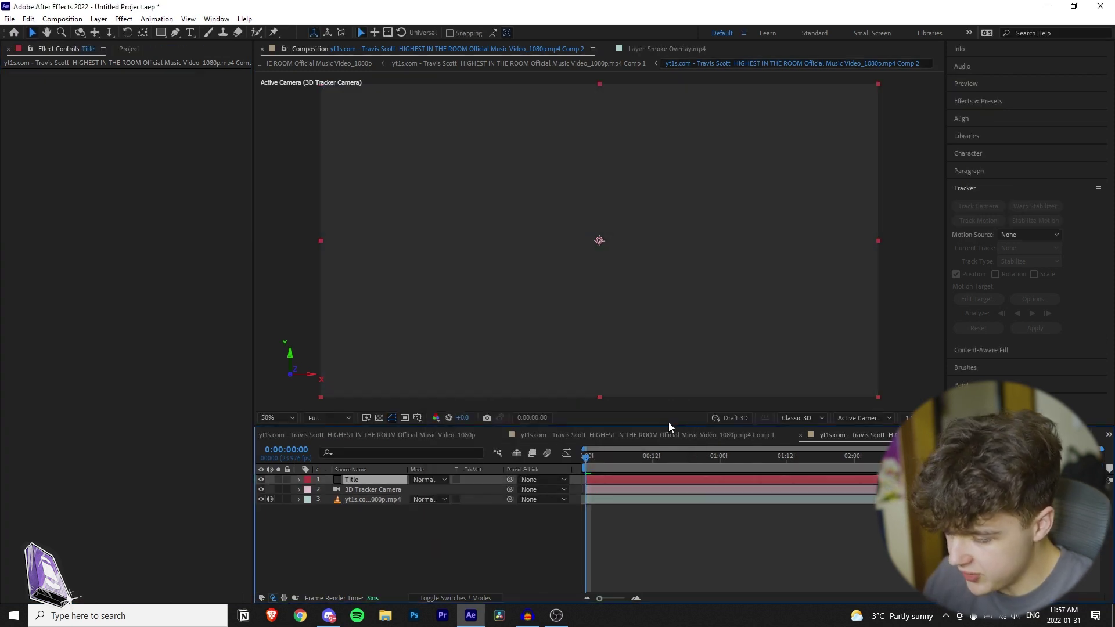
- Find the Video Copilot Element effect and apply it to the Title solid
{"action": "left_click", "coordinate": [989, 102]}
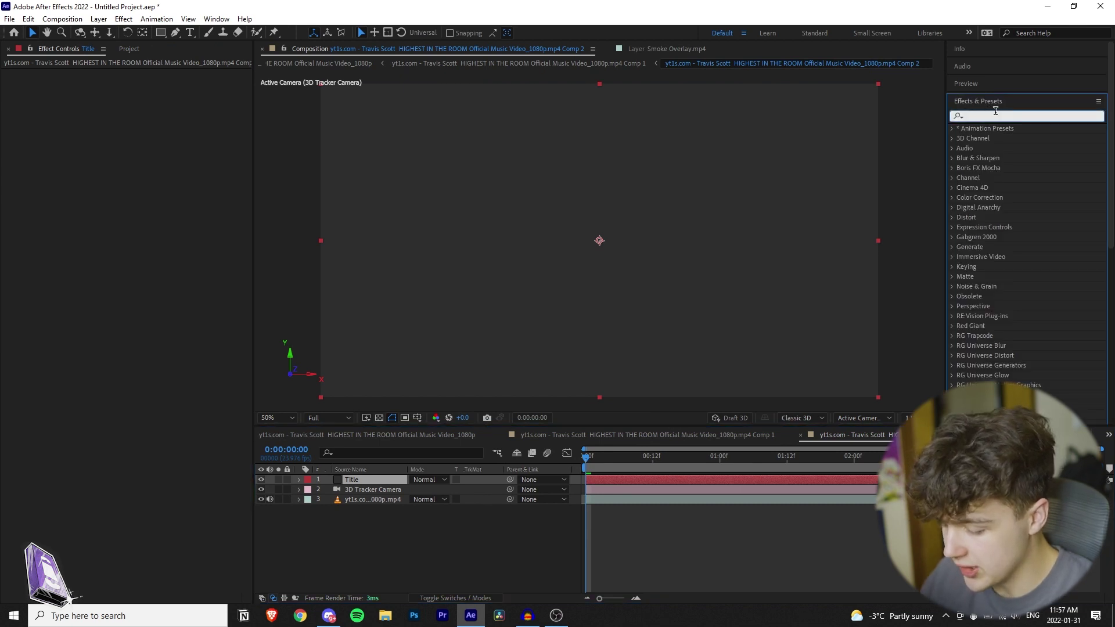
{"action": "type", "text": "elem"}
{"action": "left_click_drag", "start_coordinate": [989, 138], "coordinate": [372, 482]}
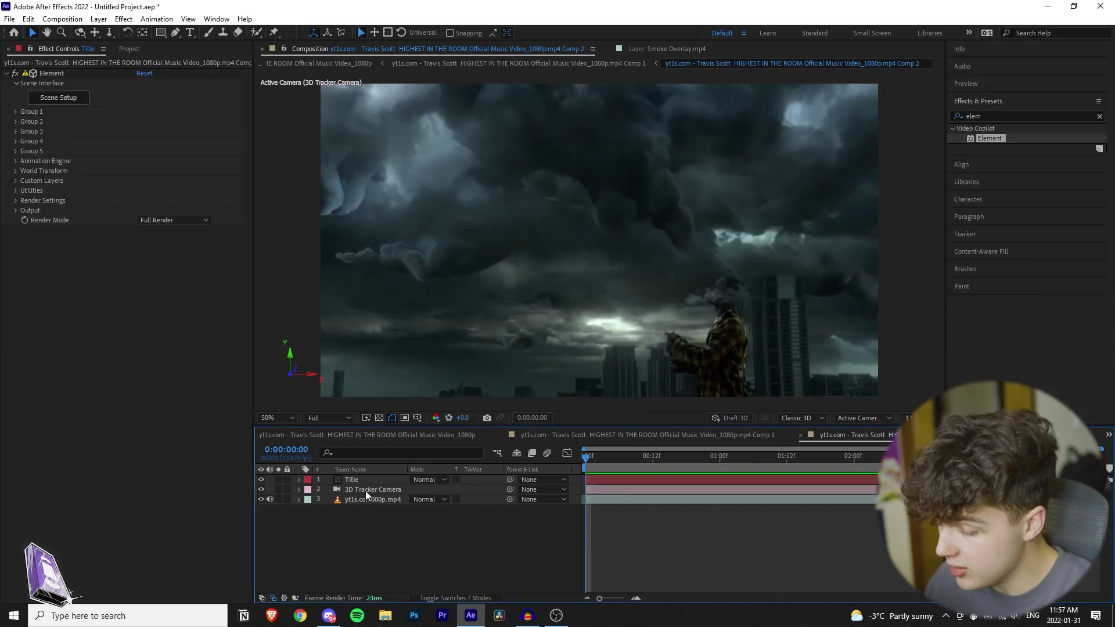
- Draw a text box across the middle of the frame, enter "Title" and adjust the letter tracking
{"action": "left_click", "coordinate": [189, 34]}
{"action": "left_click_drag", "start_coordinate": [379, 143], "coordinate": [788, 350]}
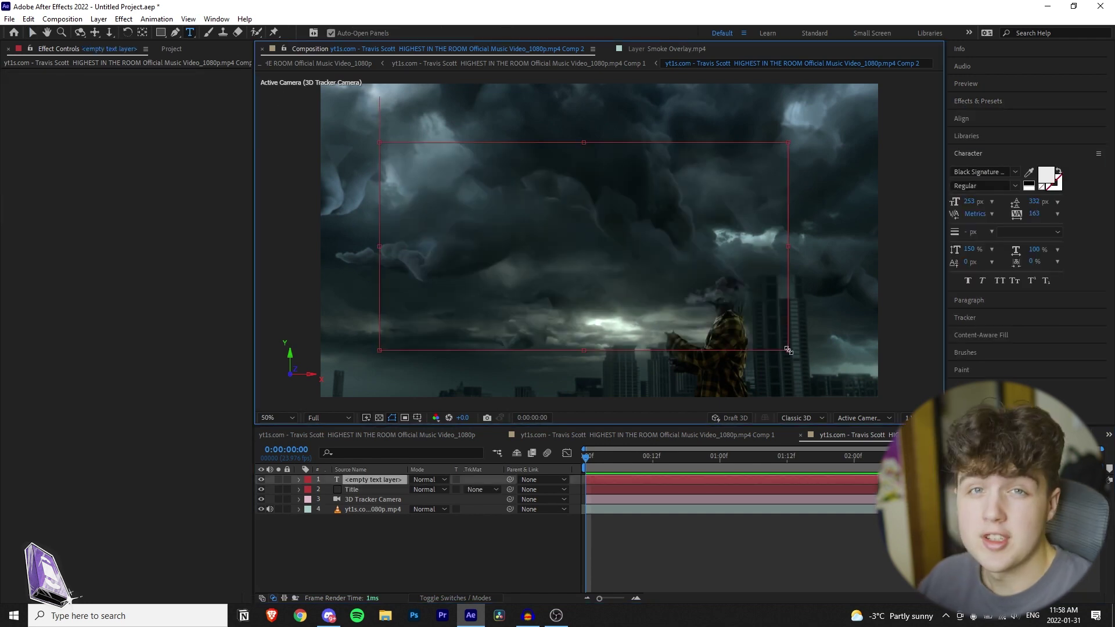
{"action": "type", "text": "Title"}
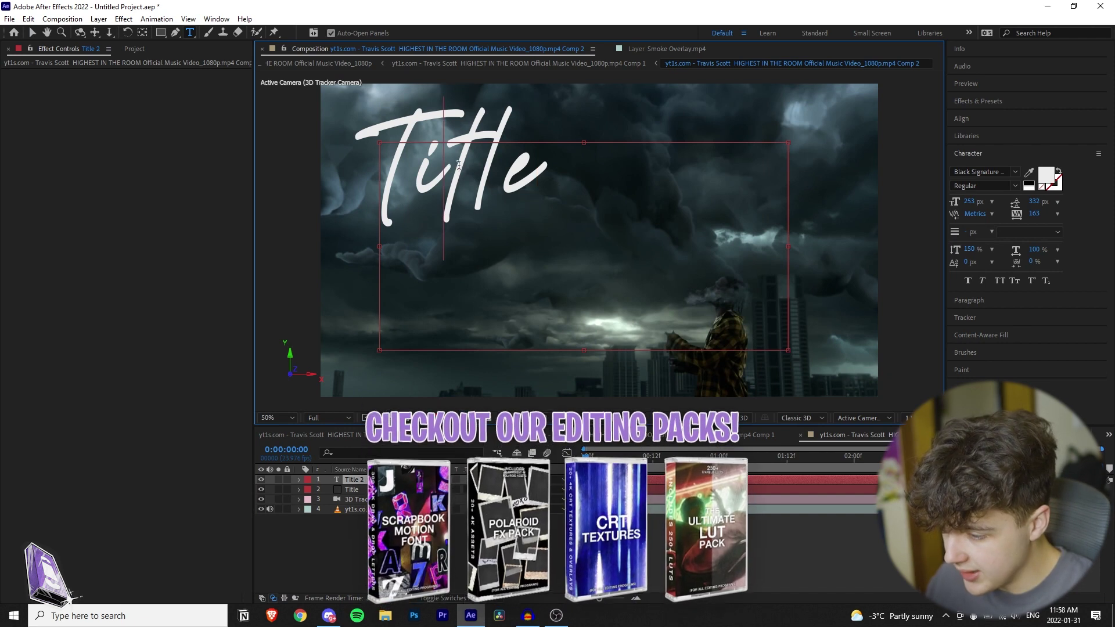
{"action": "left_click_drag", "start_coordinate": [1034, 213], "coordinate": [1081, 213]}
{"action": "left_click_drag", "start_coordinate": [522, 206], "coordinate": [460, 209]}
{"action": "left_click", "coordinate": [420, 203]}
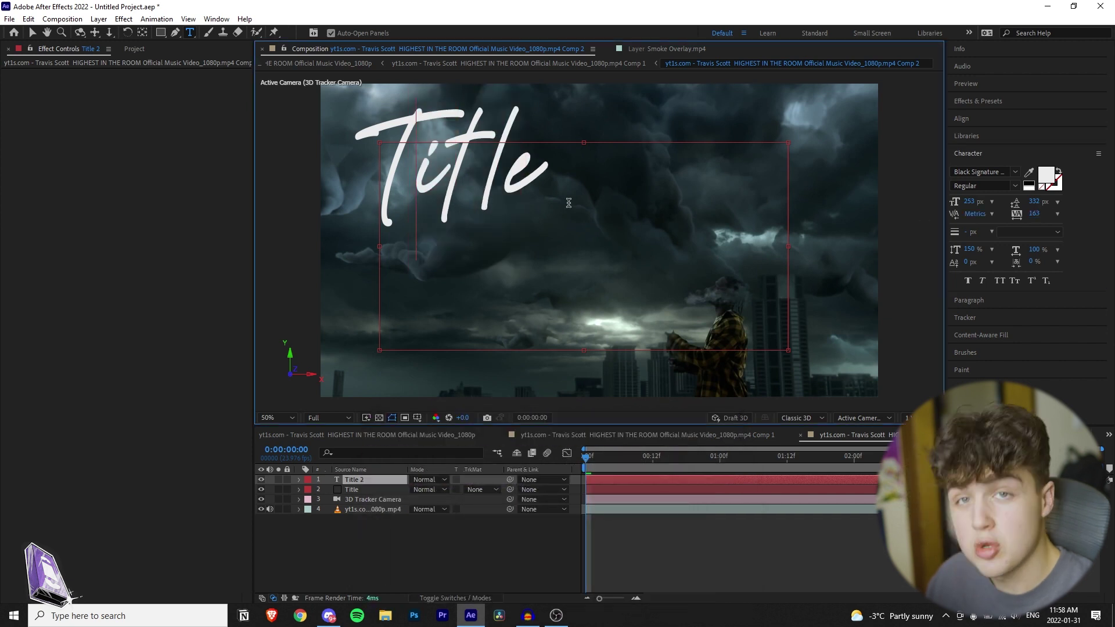
- Set Path Layer 1 in the Title solid's Element custom text and masks to Title 2, and hide the text layer
{"action": "left_click", "coordinate": [361, 489]}
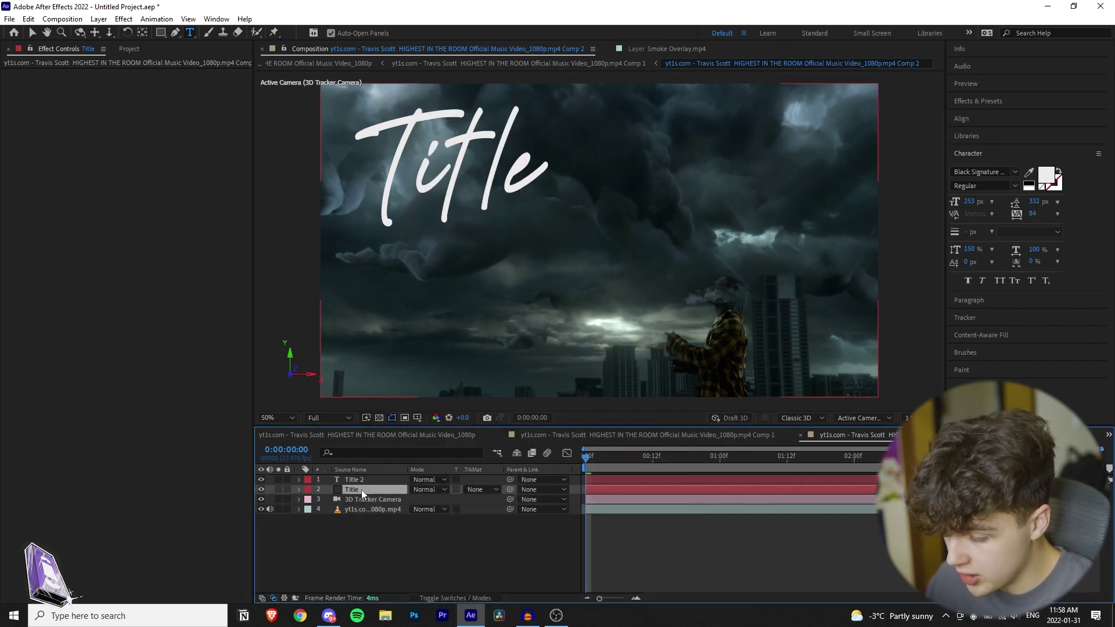
{"action": "left_click", "coordinate": [15, 181]}
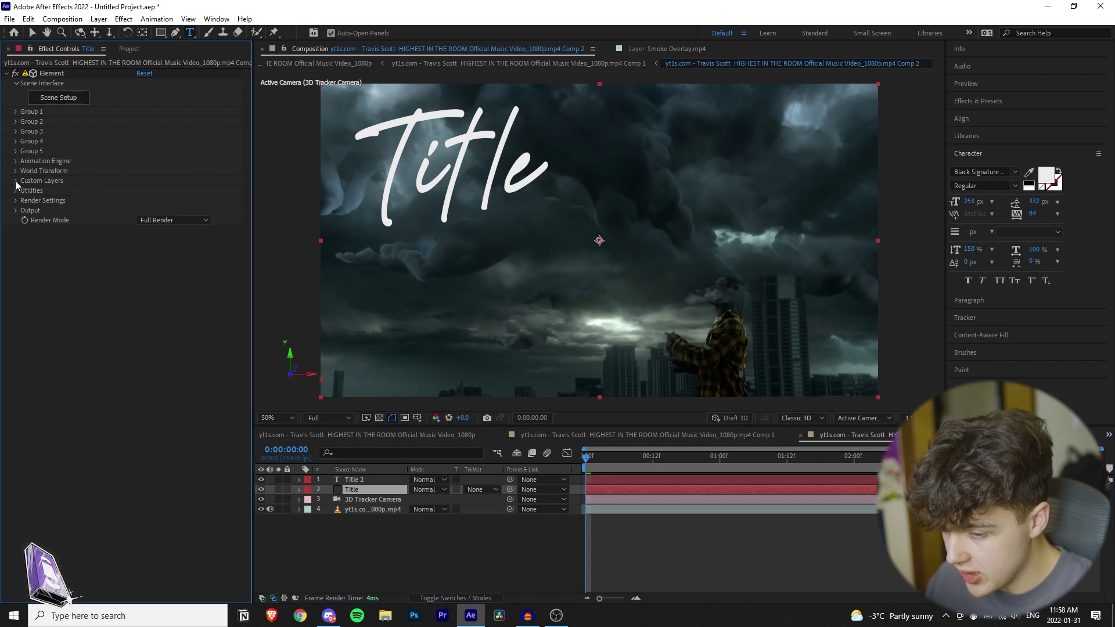
{"action": "left_click", "coordinate": [24, 190]}
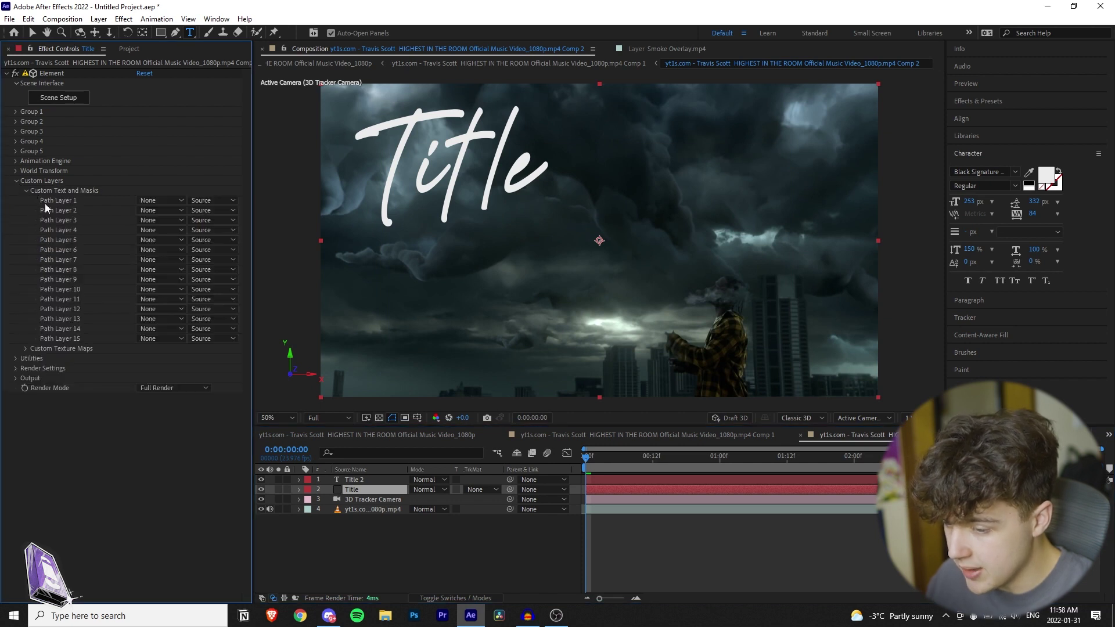
{"action": "left_click", "coordinate": [146, 200]}
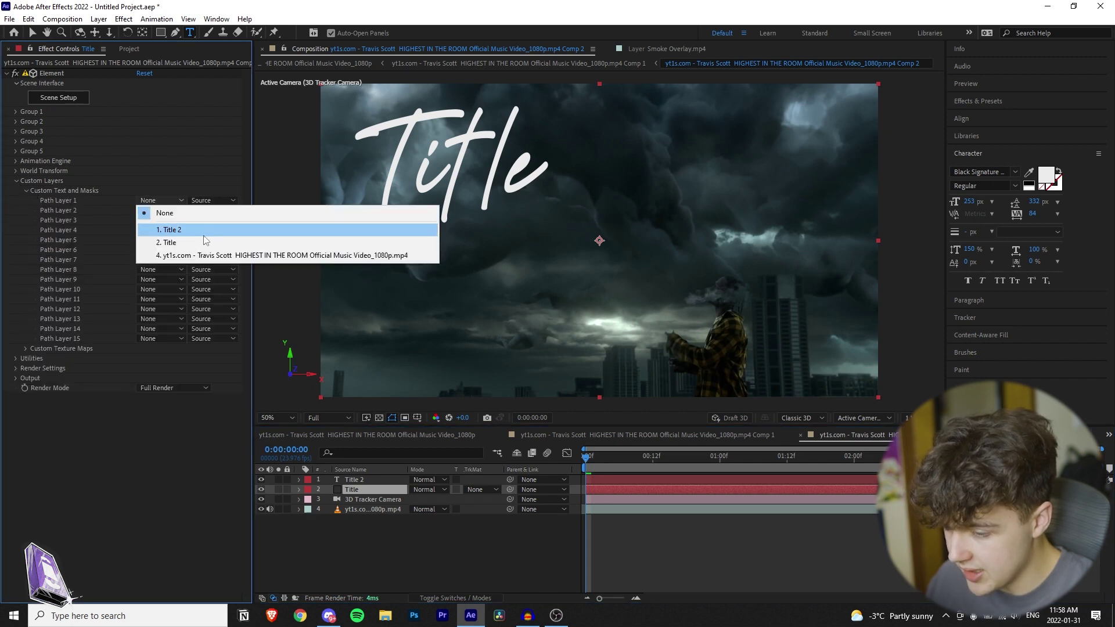
{"action": "left_click", "coordinate": [175, 229]}
{"action": "left_click", "coordinate": [262, 479]}
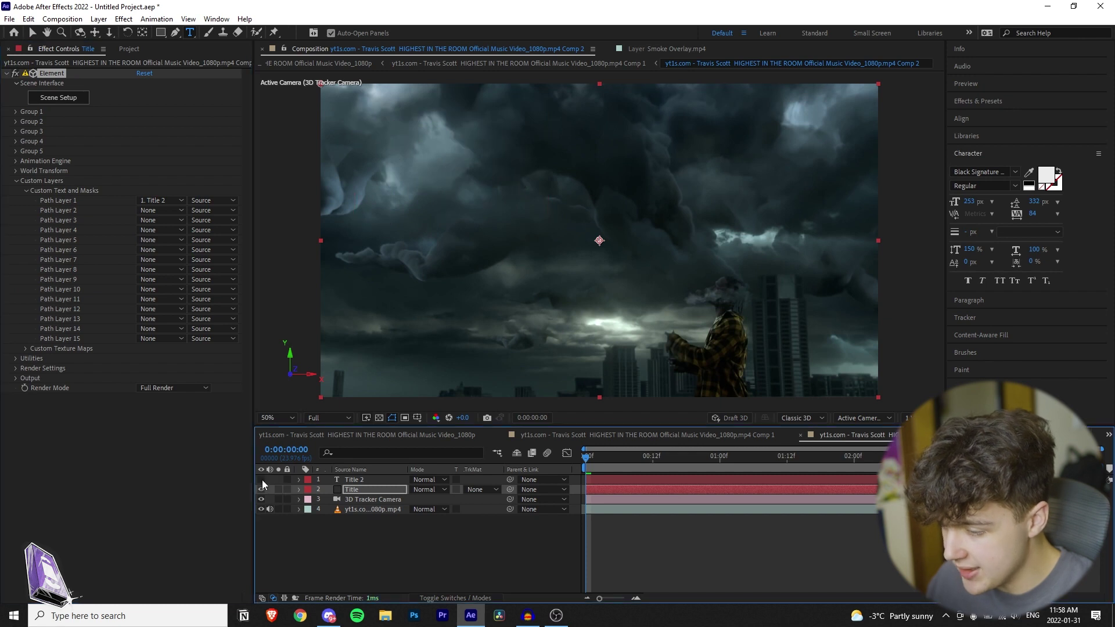
- Extrude the text path into a 3D model in Element's Scene Setup and set its Bevel Scale to 7.66
{"action": "left_click", "coordinate": [68, 101]}
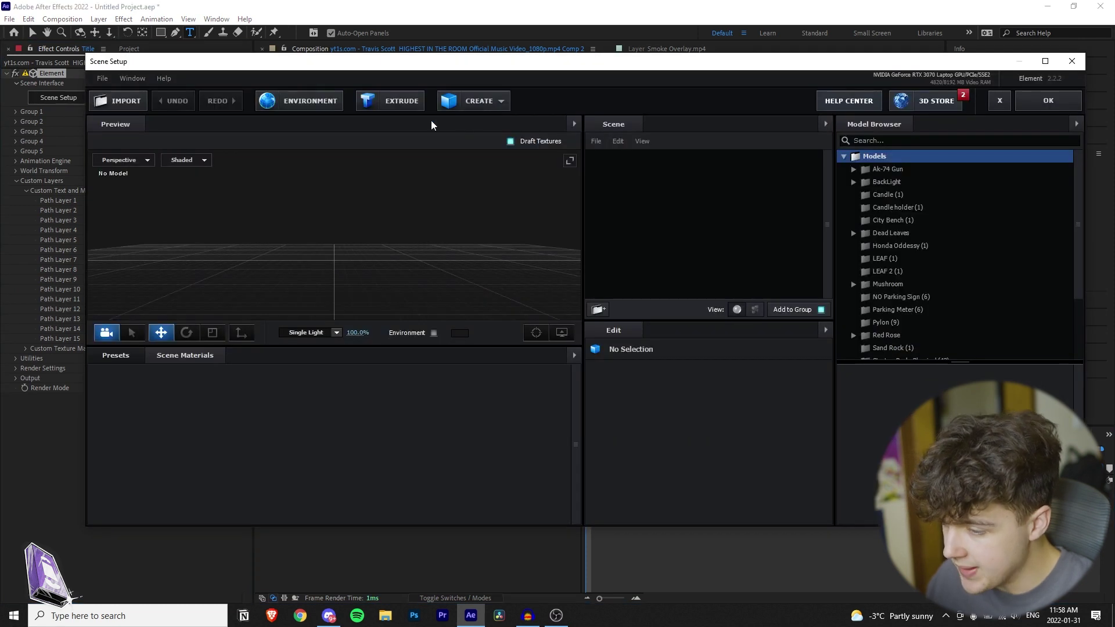
{"action": "left_click", "coordinate": [400, 105]}
{"action": "left_click_drag", "start_coordinate": [513, 241], "coordinate": [450, 280]}
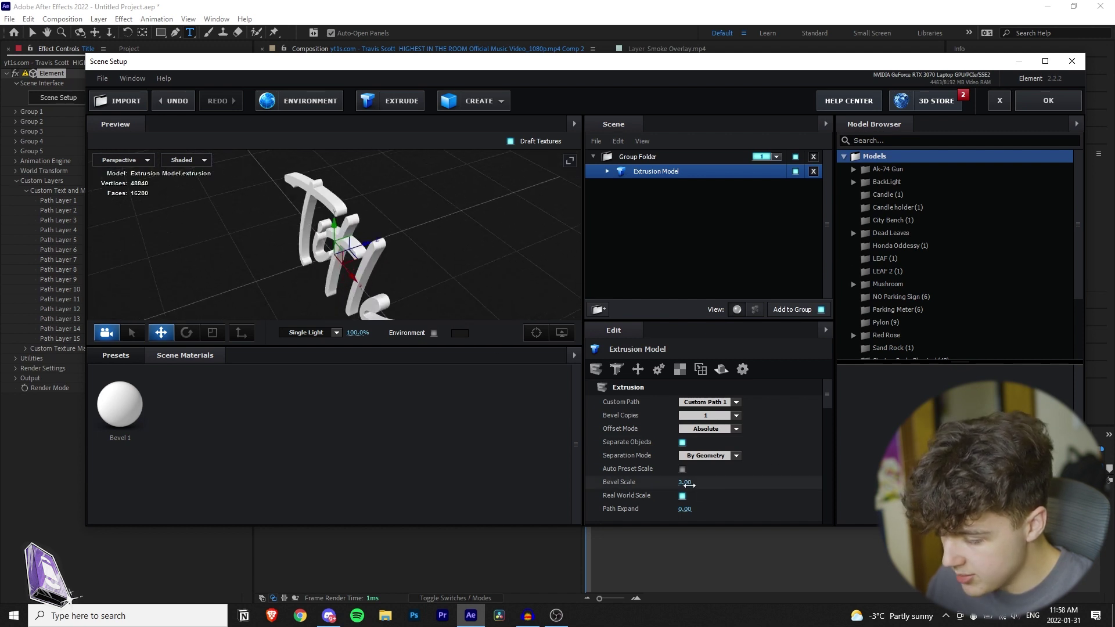
{"action": "left_click_drag", "start_coordinate": [701, 482], "coordinate": [559, 466]}
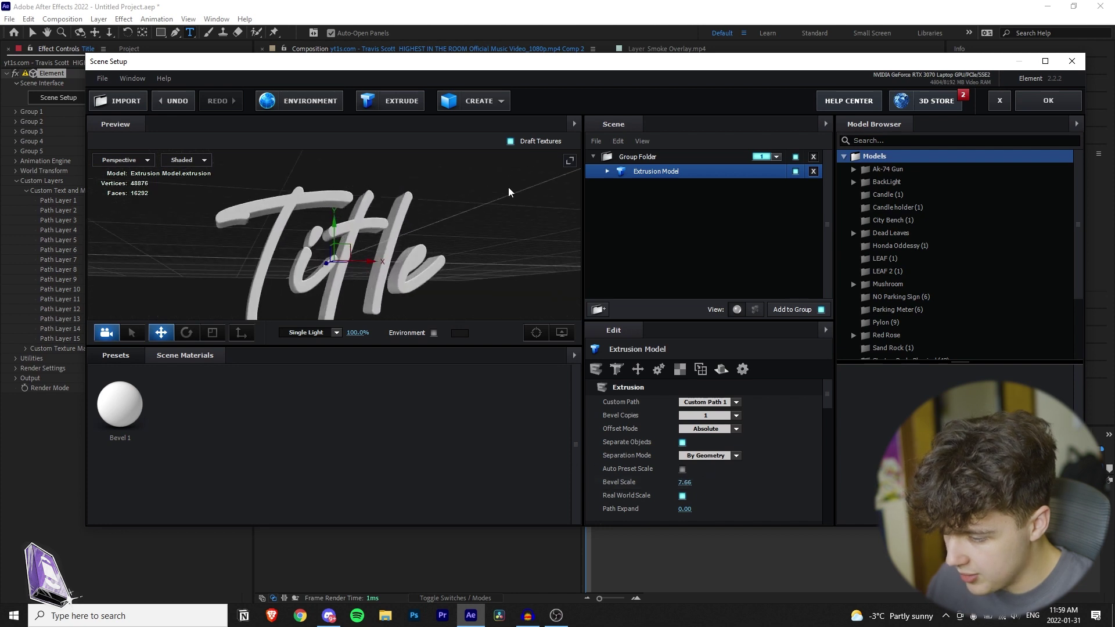
{"action": "mouse_move", "coordinate": [507, 190]}
{"action": "left_mouse_down"}
{"action": "mouse_move", "coordinate": [540, 188]}
{"action": "mouse_move", "coordinate": [522, 202]}
{"action": "left_mouse_up"}
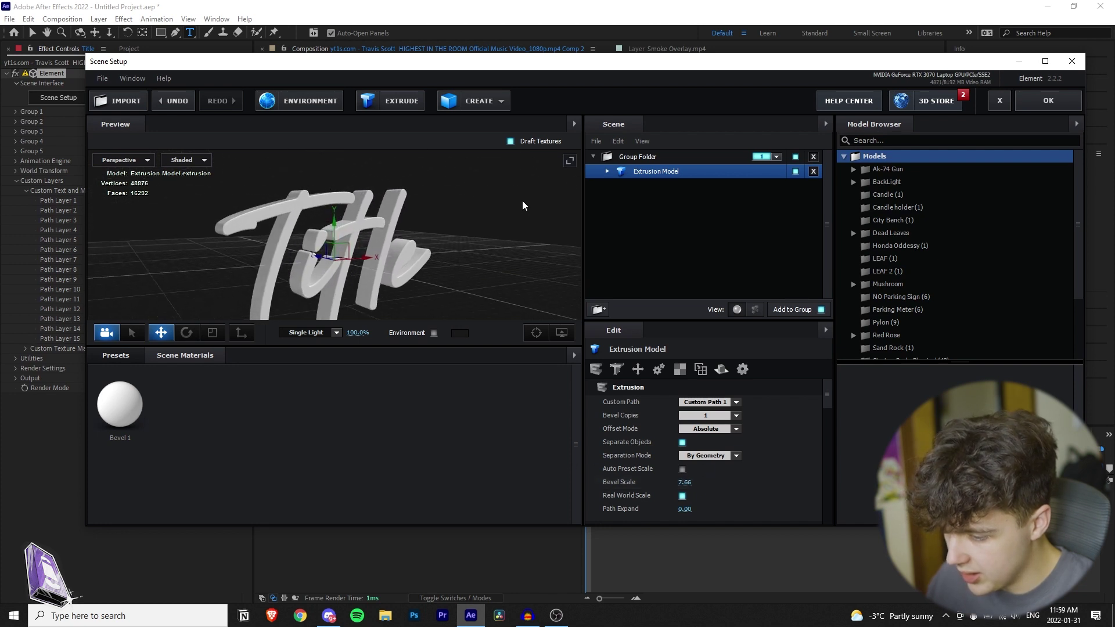
- Apply the Chrome preset from the Physical materials to Bevel 1, accept the scene and check the title over the footage
{"action": "left_click", "coordinate": [118, 357]}
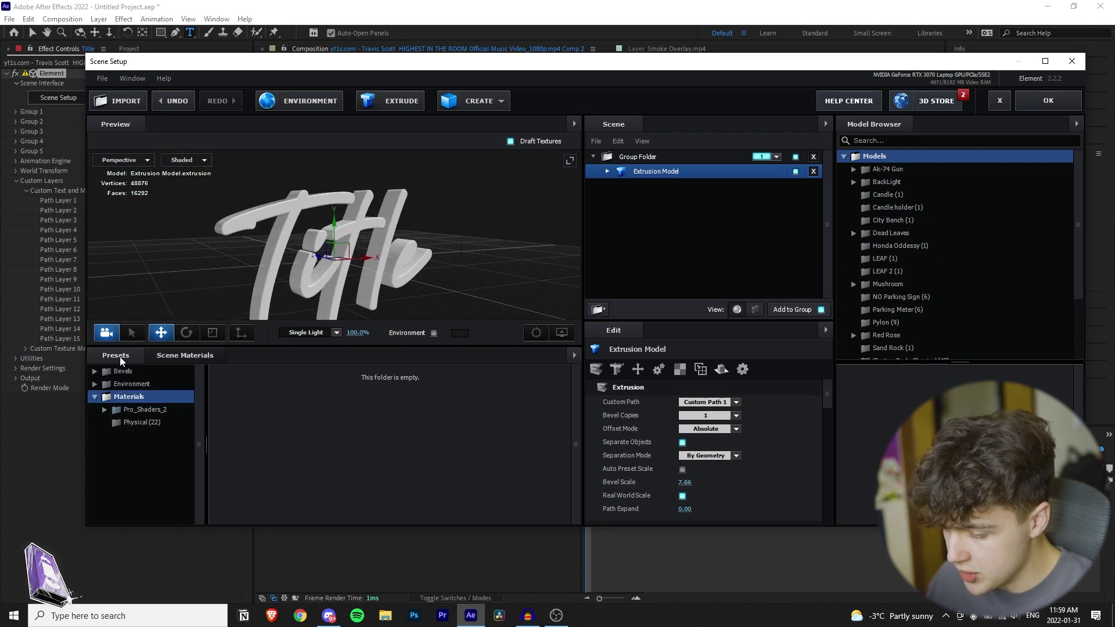
{"action": "left_click", "coordinate": [141, 423]}
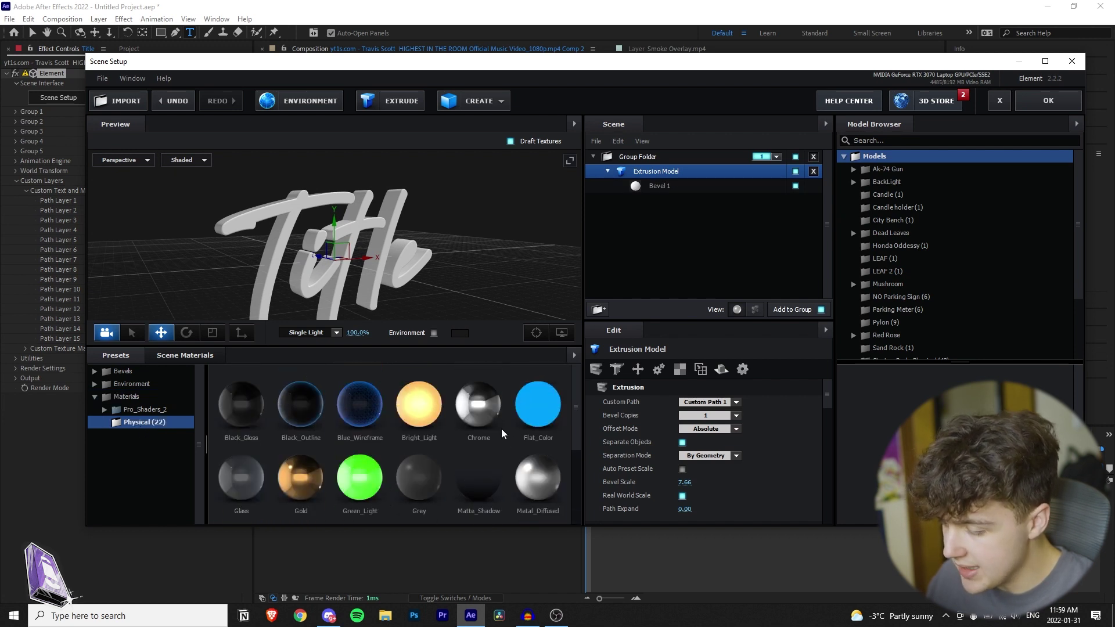
{"action": "left_click_drag", "start_coordinate": [474, 413], "coordinate": [660, 185]}
{"action": "left_click", "coordinate": [1047, 101]}
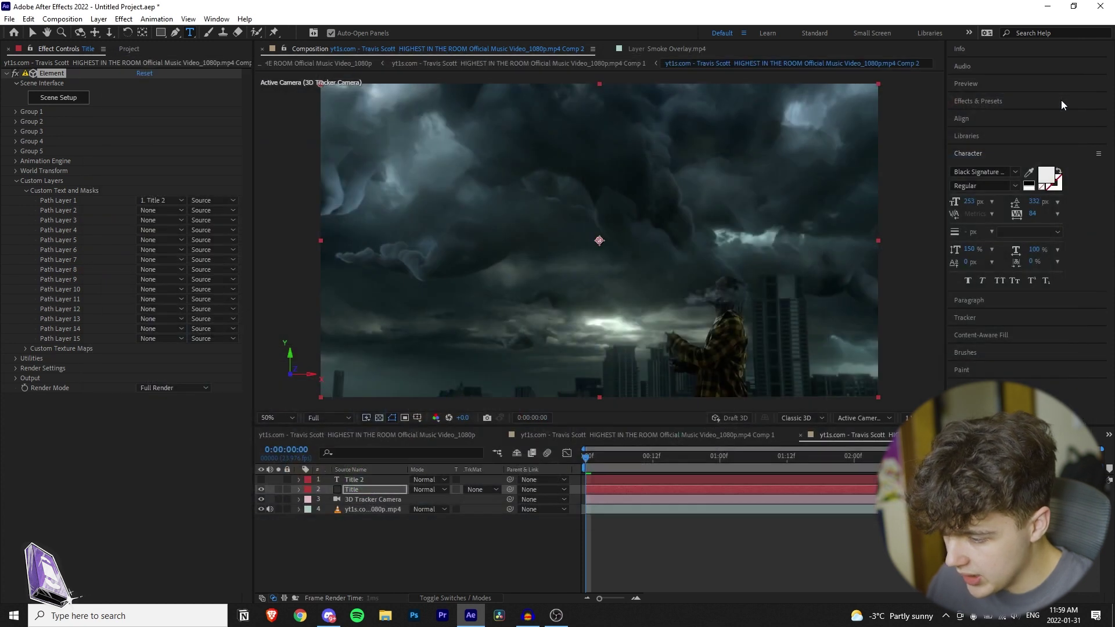
{"action": "key", "text": "v"}
{"action": "left_click_drag", "start_coordinate": [623, 461], "coordinate": [659, 458]}
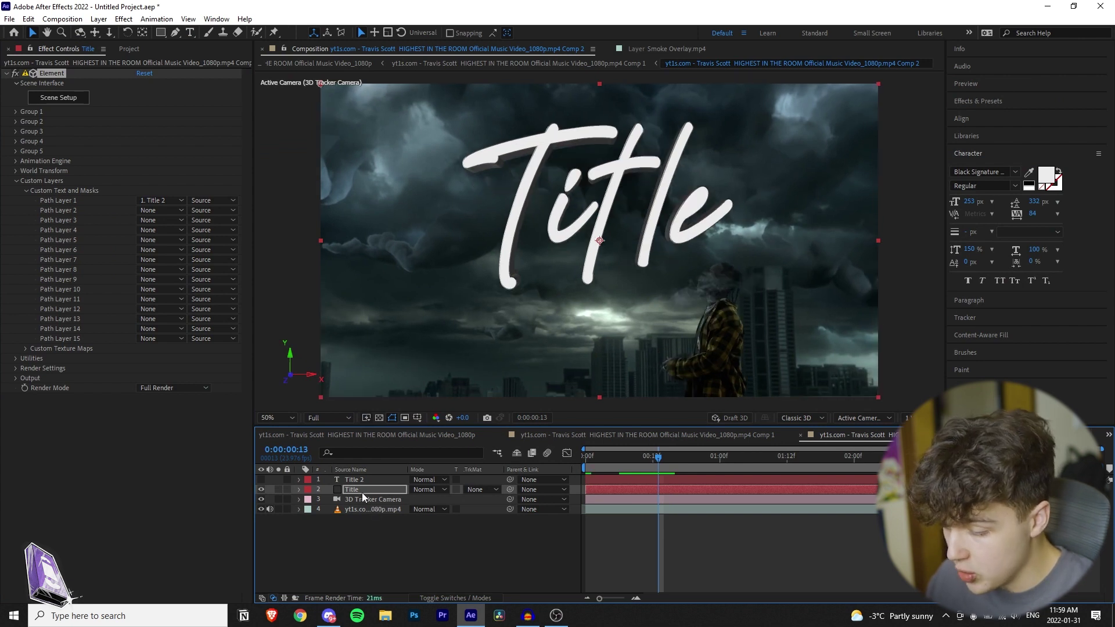
- Set Layer 1 of Element's Custom Texture Maps to the music video footage layer
{"action": "left_click", "coordinate": [26, 190]}
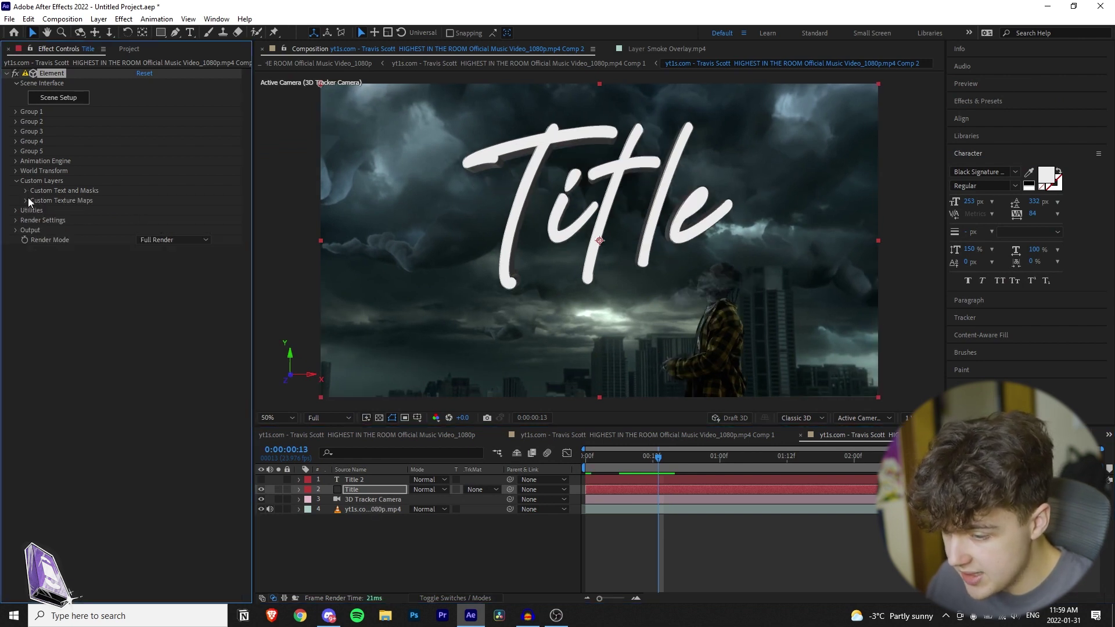
{"action": "left_click", "coordinate": [27, 200]}
{"action": "left_click", "coordinate": [159, 211]}
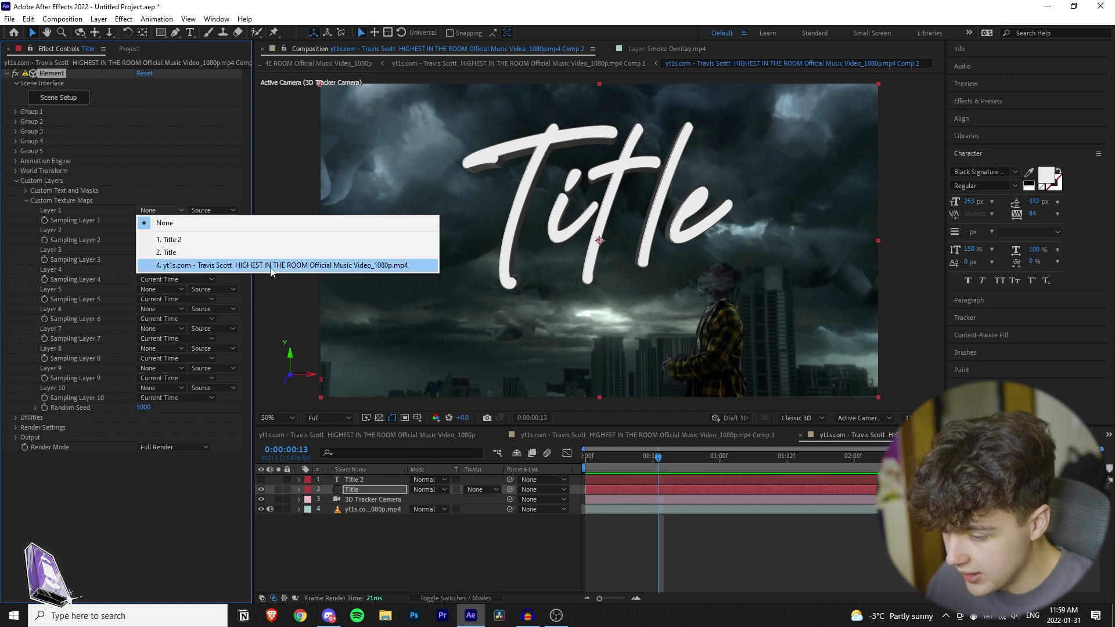
{"action": "left_click", "coordinate": [242, 265]}
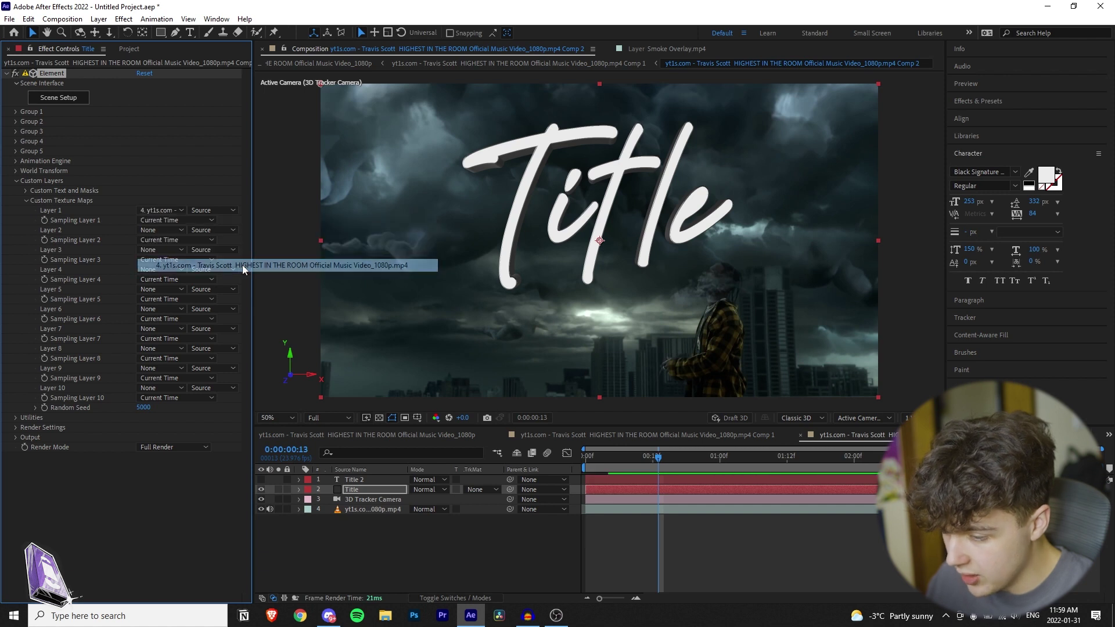
- Assign Custom Layer 1 as the Environment texture of the Chrome material in Scene Setup and accept the scene
{"action": "left_click", "coordinate": [48, 102]}
{"action": "left_click", "coordinate": [661, 187]}
{"action": "scroll", "coordinate": [762, 466], "scroll_direction": "down", "scroll_amount": 5}
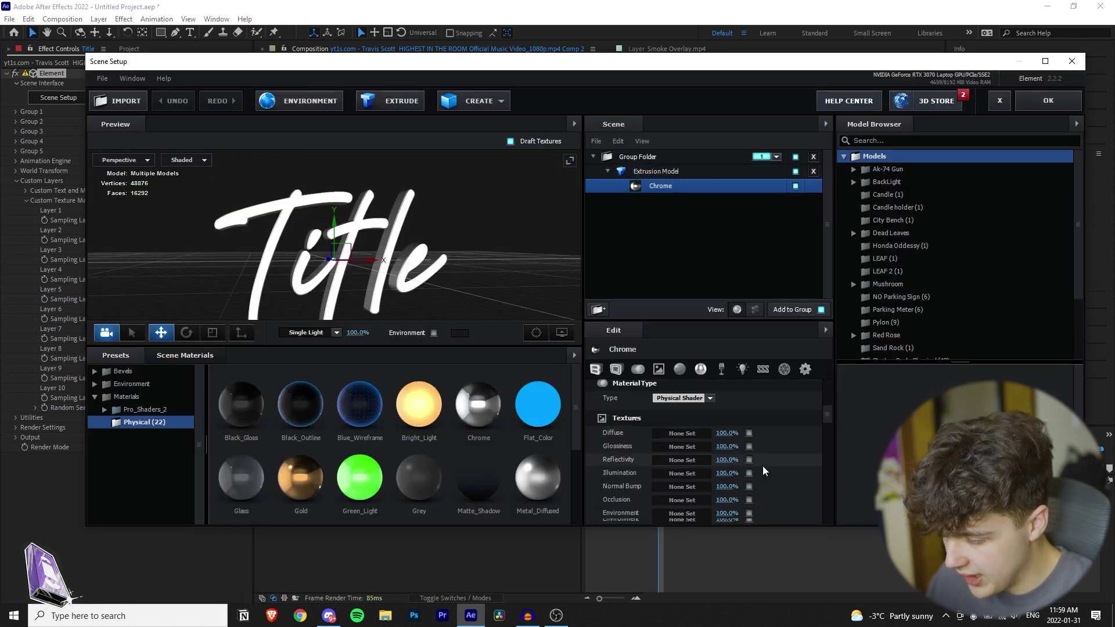
{"action": "left_click", "coordinate": [683, 491]}
{"action": "left_click", "coordinate": [734, 391]}
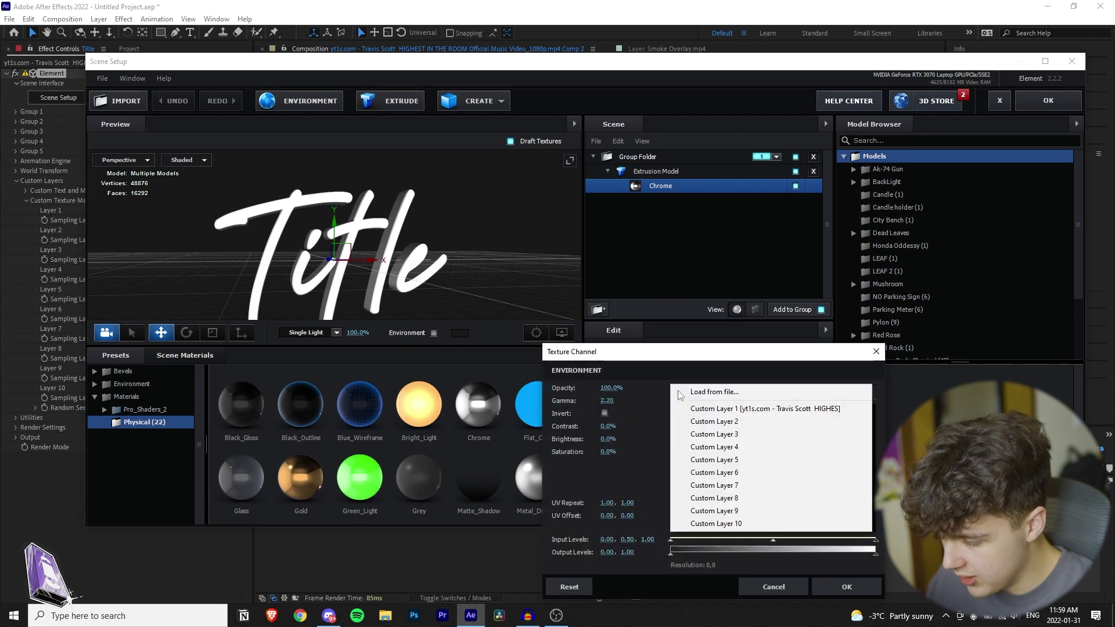
{"action": "left_click", "coordinate": [771, 409]}
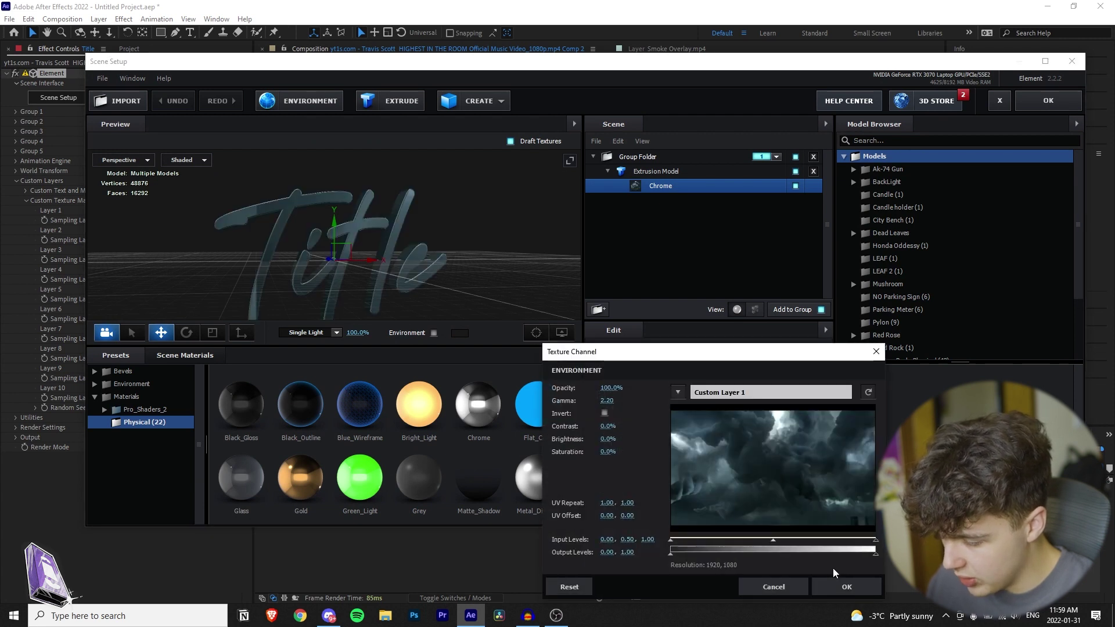
{"action": "left_click", "coordinate": [846, 586]}
{"action": "left_click_drag", "start_coordinate": [360, 249], "coordinate": [400, 242]}
{"action": "left_click", "coordinate": [1042, 102]}
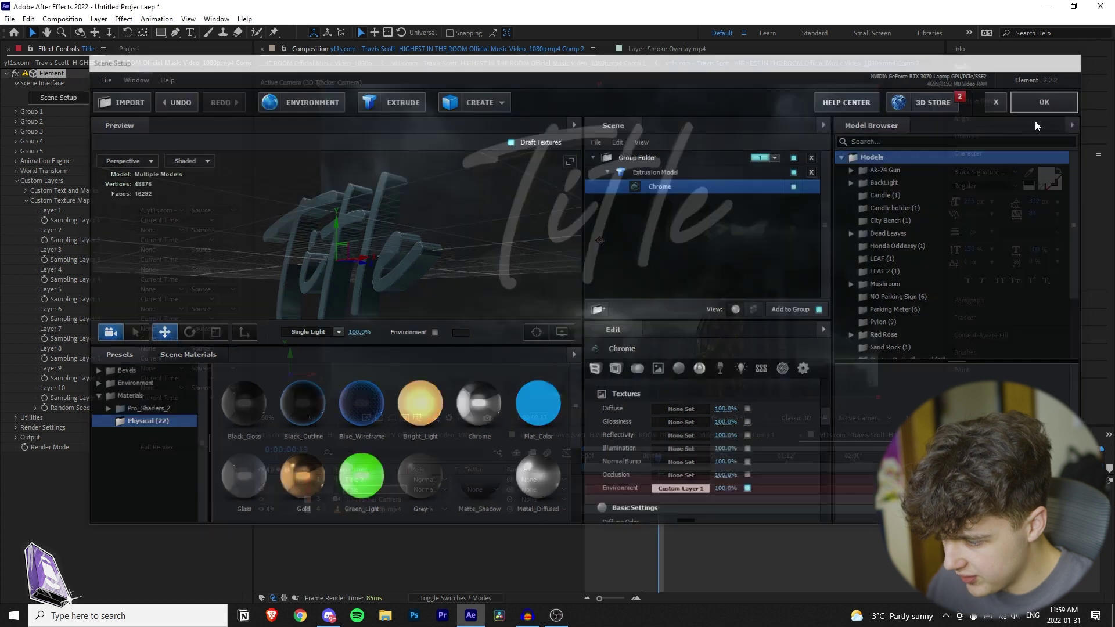
- Set Position Z of Group 1's Particle Replicator to 1160 and check the title's placement through the shot
{"action": "left_click_drag", "start_coordinate": [666, 454], "coordinate": [833, 443]}
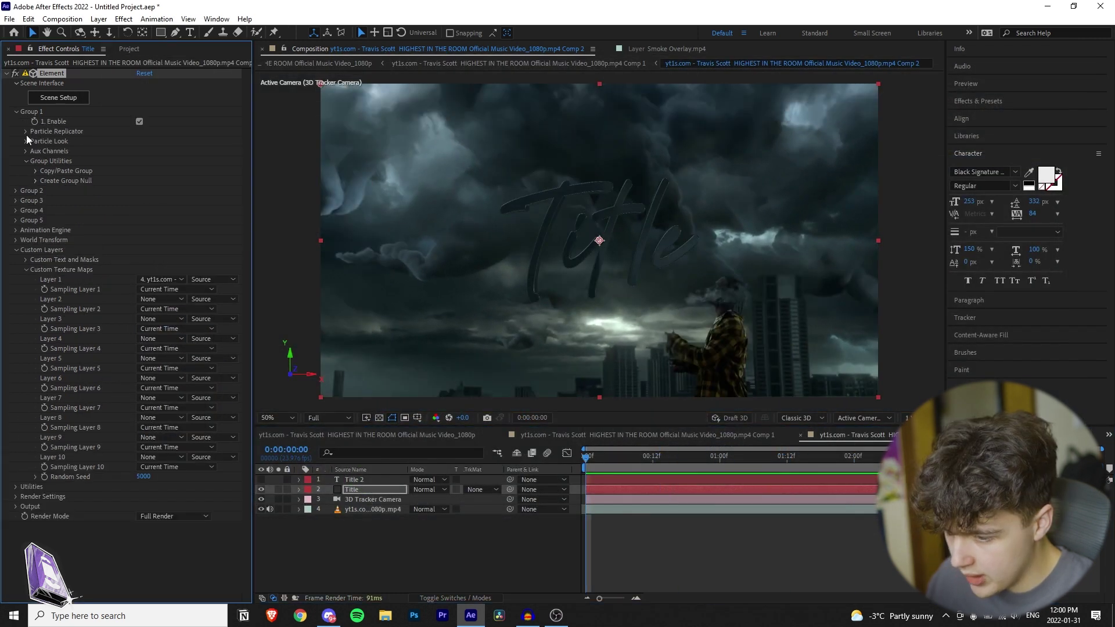
{"action": "left_click", "coordinate": [26, 132]}
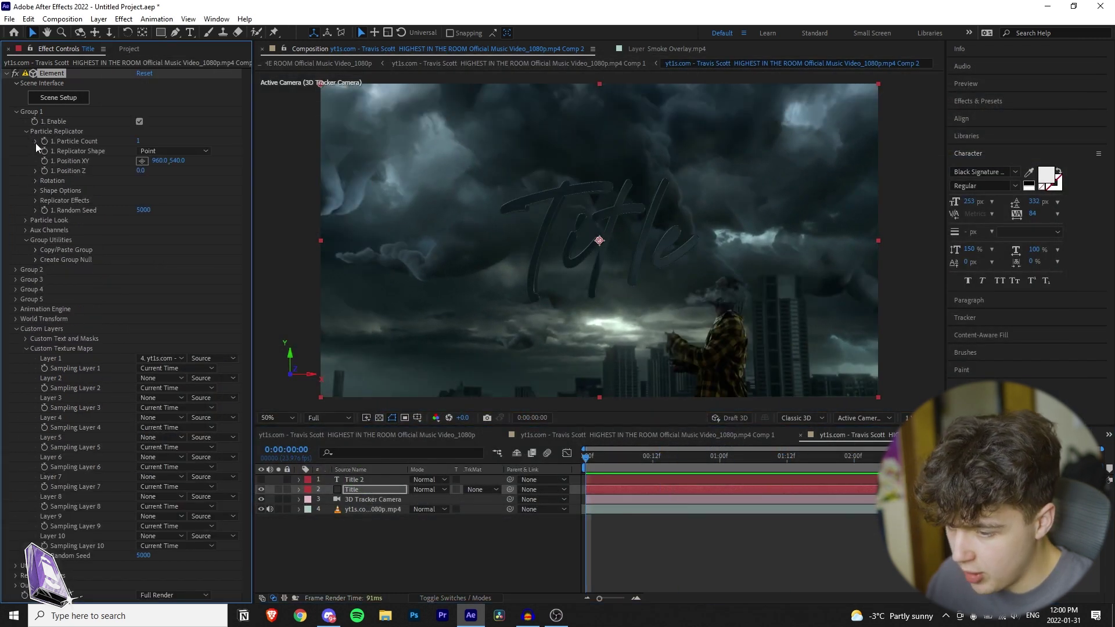
{"action": "left_click", "coordinate": [25, 220]}
{"action": "left_click_drag", "start_coordinate": [140, 171], "coordinate": [177, 171]}
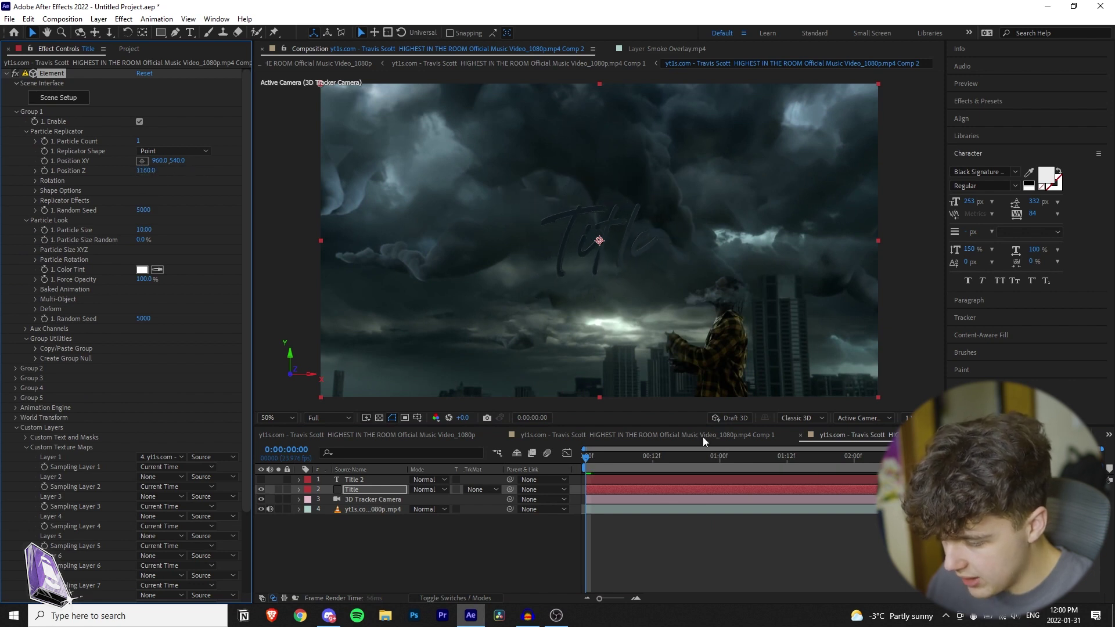
{"action": "left_click_drag", "start_coordinate": [711, 456], "coordinate": [894, 457]}
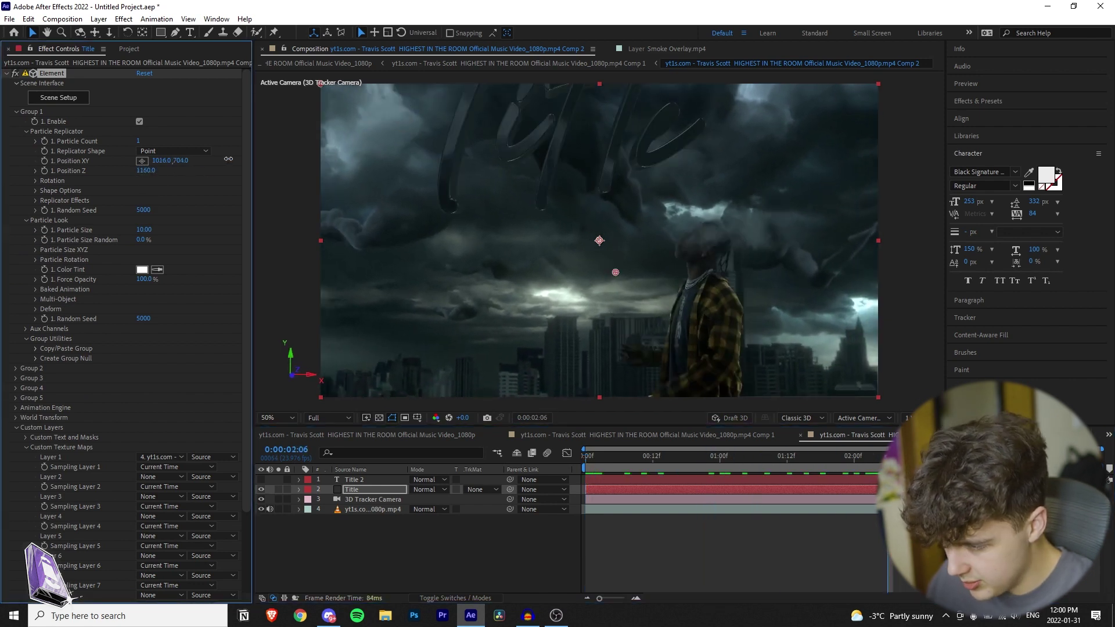
- Set Group 1's Position XY to 1058, 939, Position Z to 2650 and Particle Size to 11.70, and preview the shot
{"action": "left_click_drag", "start_coordinate": [228, 158], "coordinate": [245, 158]}
{"action": "left_click_drag", "start_coordinate": [157, 161], "coordinate": [77, 161]}
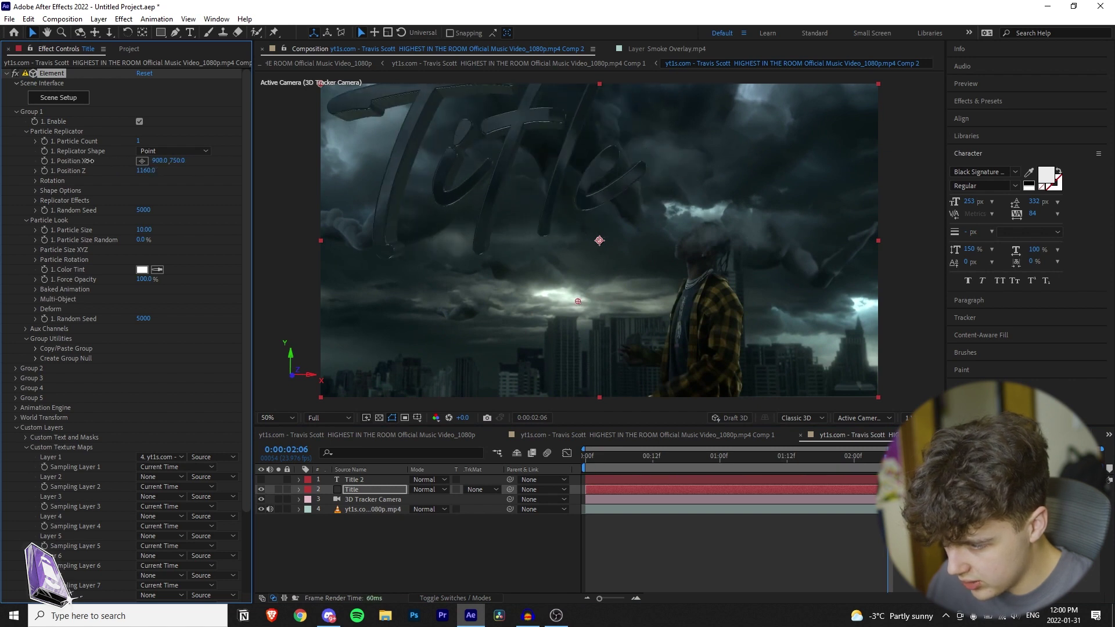
{"action": "left_click_drag", "start_coordinate": [172, 172], "coordinate": [152, 176]}
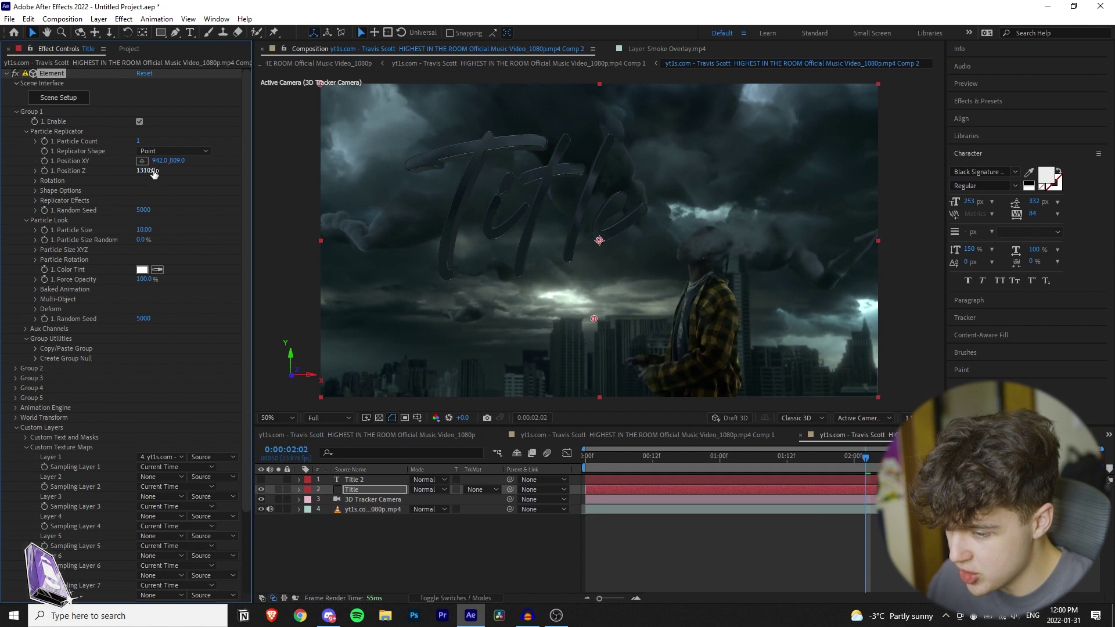
{"action": "left_click", "coordinate": [819, 458]}
{"action": "key", "text": "space"}
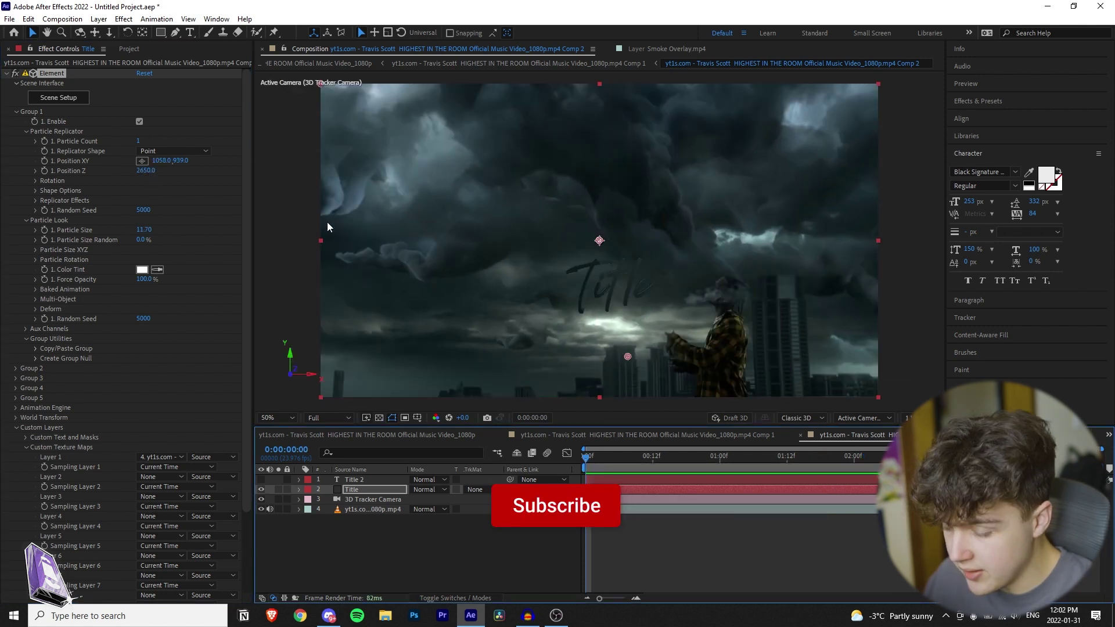
- Keyframe Group 1's X Rotation from -30° at the start to 16° at 0:00:03:19 and preview the animation
{"action": "left_click", "coordinate": [34, 180]}
{"action": "left_click_drag", "start_coordinate": [148, 191], "coordinate": [131, 190]}
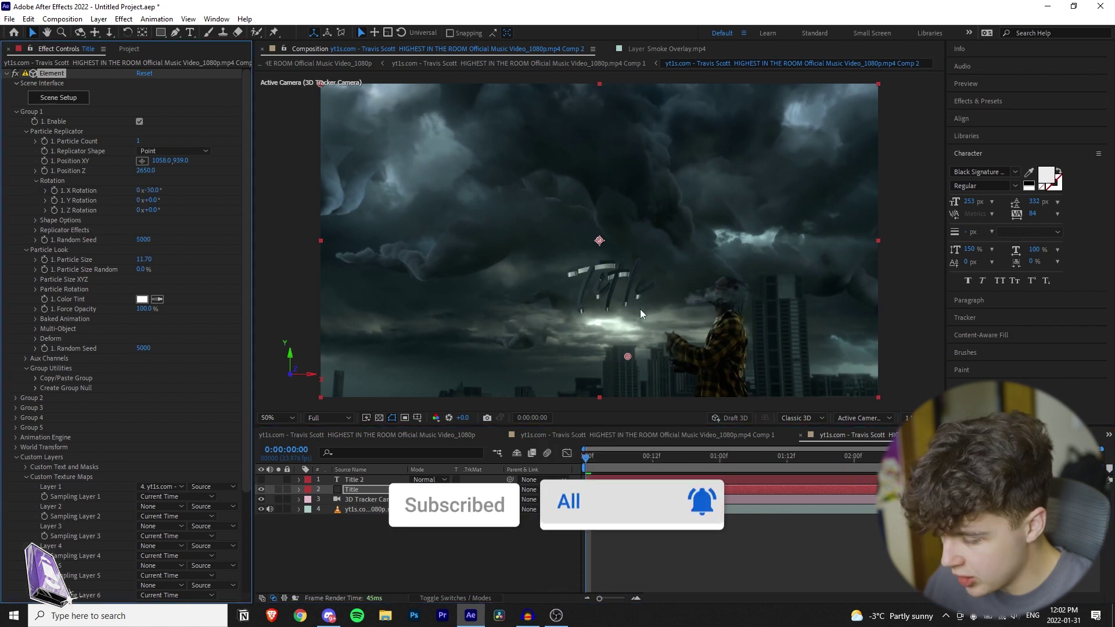
{"action": "left_click", "coordinate": [54, 190]}
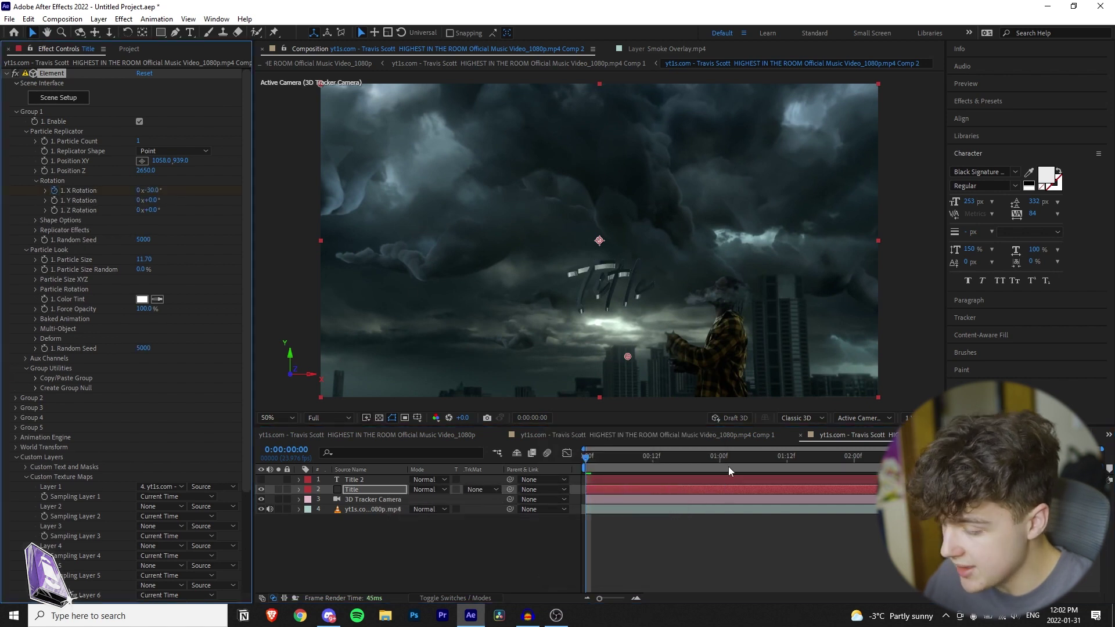
{"action": "left_click_drag", "start_coordinate": [733, 457], "coordinate": [1107, 483]}
{"action": "left_click_drag", "start_coordinate": [151, 190], "coordinate": [177, 184]}
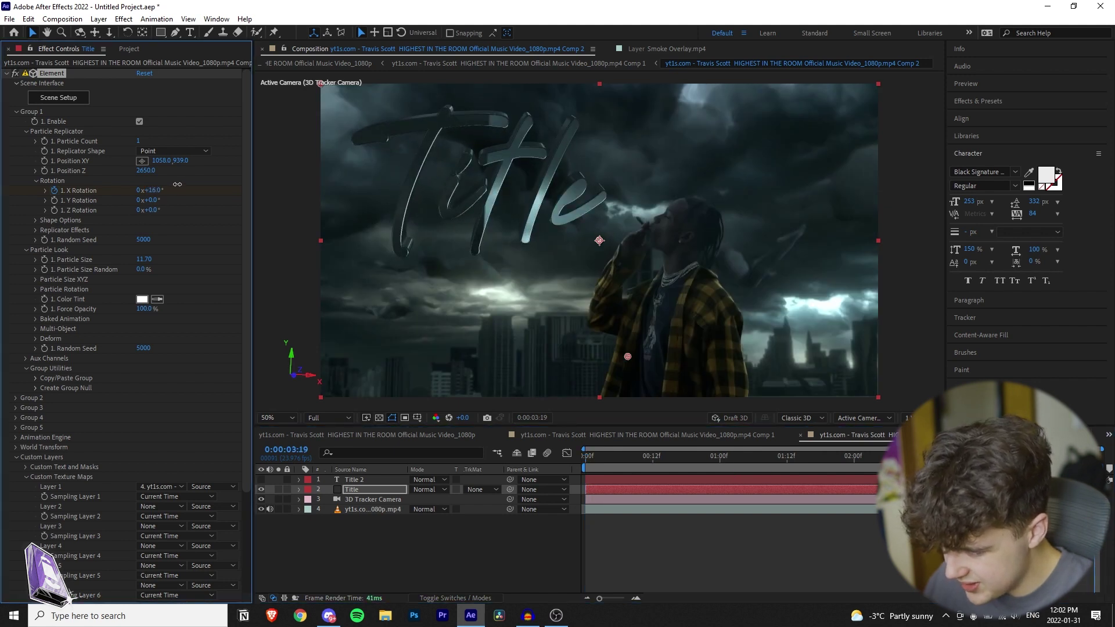
{"action": "left_click_drag", "start_coordinate": [616, 458], "coordinate": [495, 465]}
{"action": "key", "text": "space"}
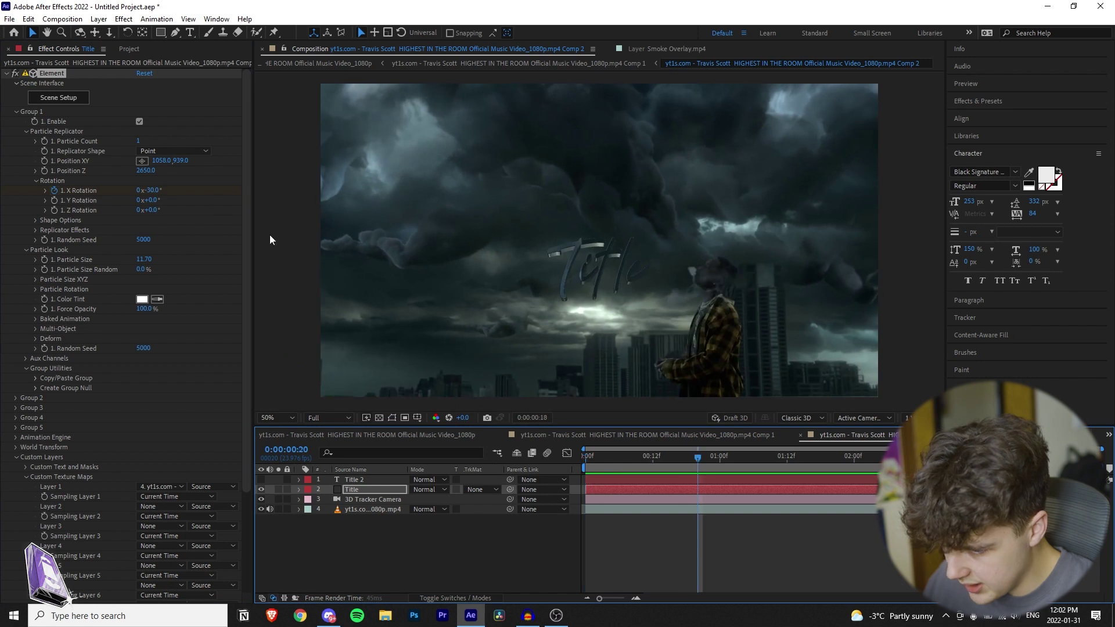
{"action": "key", "text": "space"}
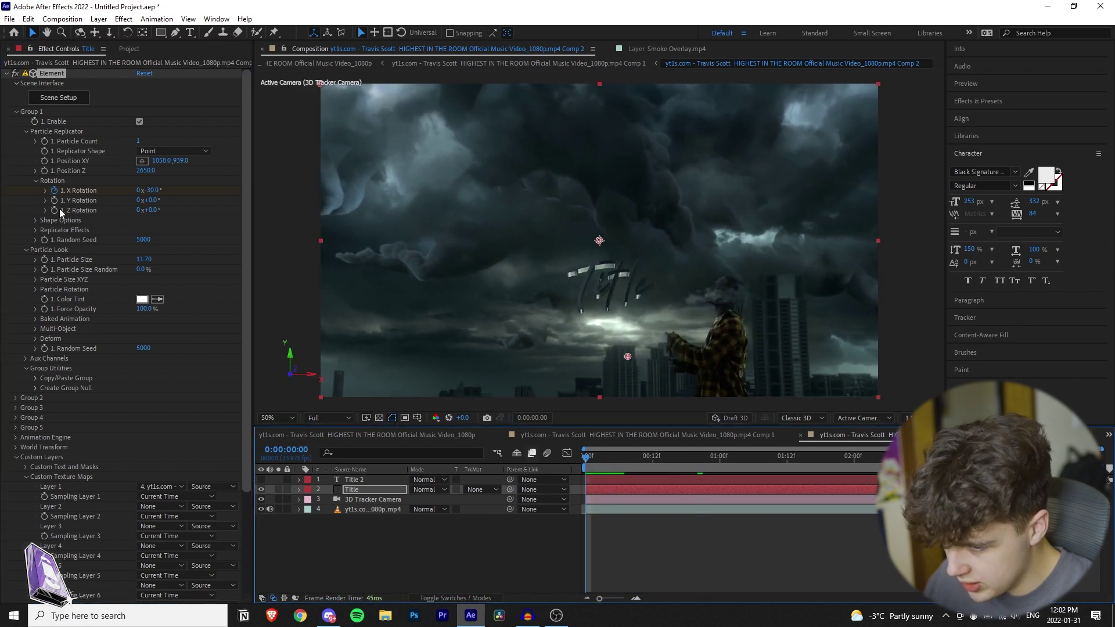
- Keyframe Group 1's Z Rotation from -13° at the start to a slight positive tilt at 0:00:03:19 and preview it
{"action": "left_click_drag", "start_coordinate": [153, 201], "coordinate": [138, 206]}
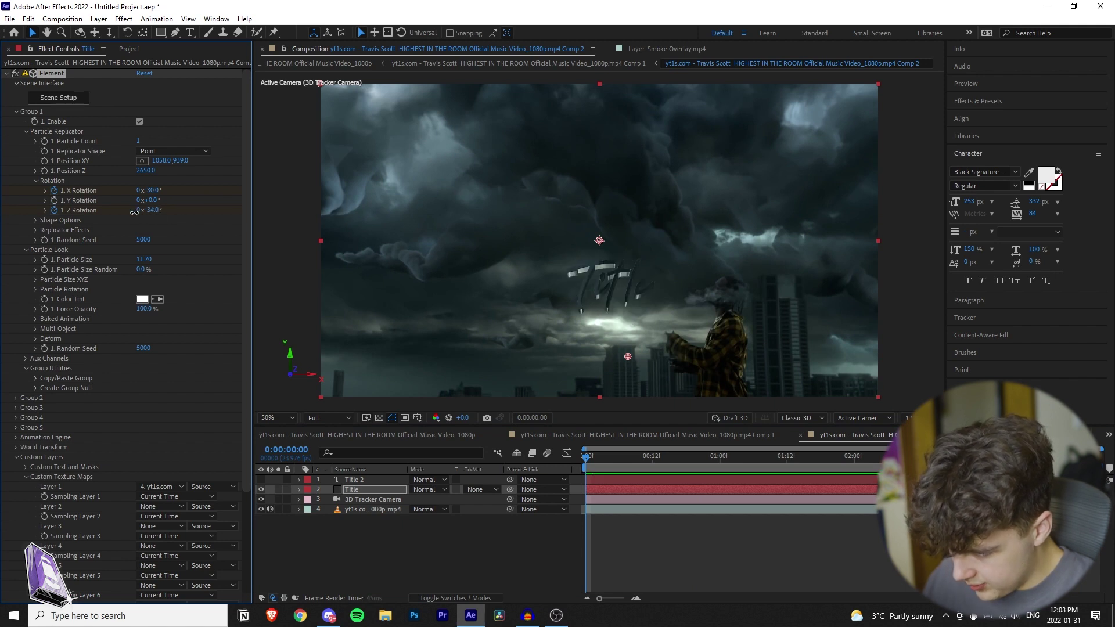
{"action": "left_click_drag", "start_coordinate": [104, 214], "coordinate": [146, 210]}
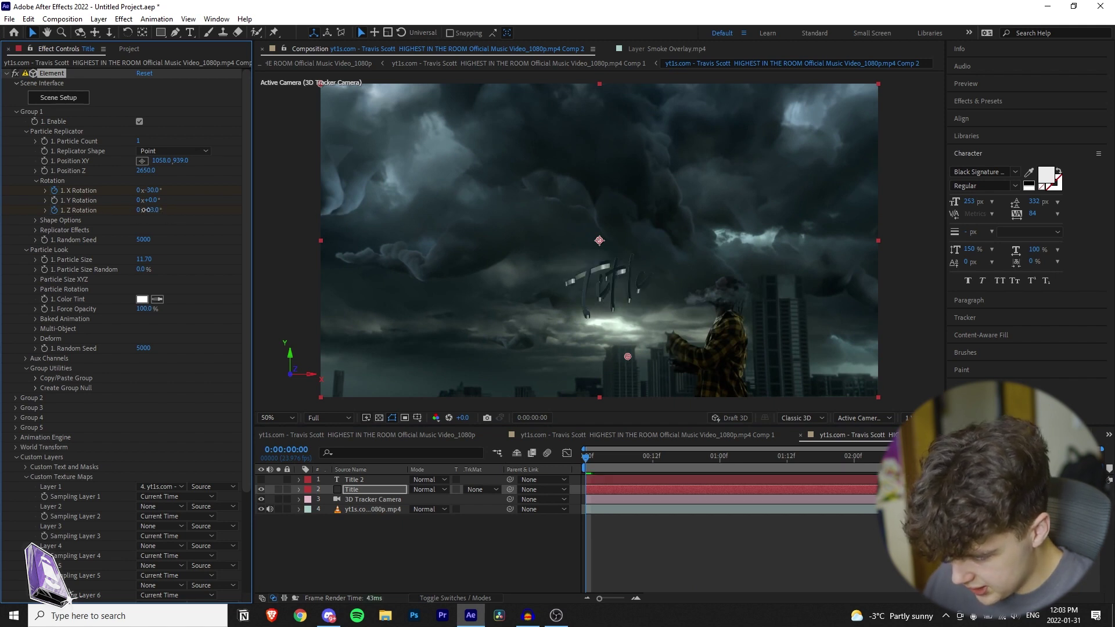
{"action": "left_click", "coordinate": [1095, 456]}
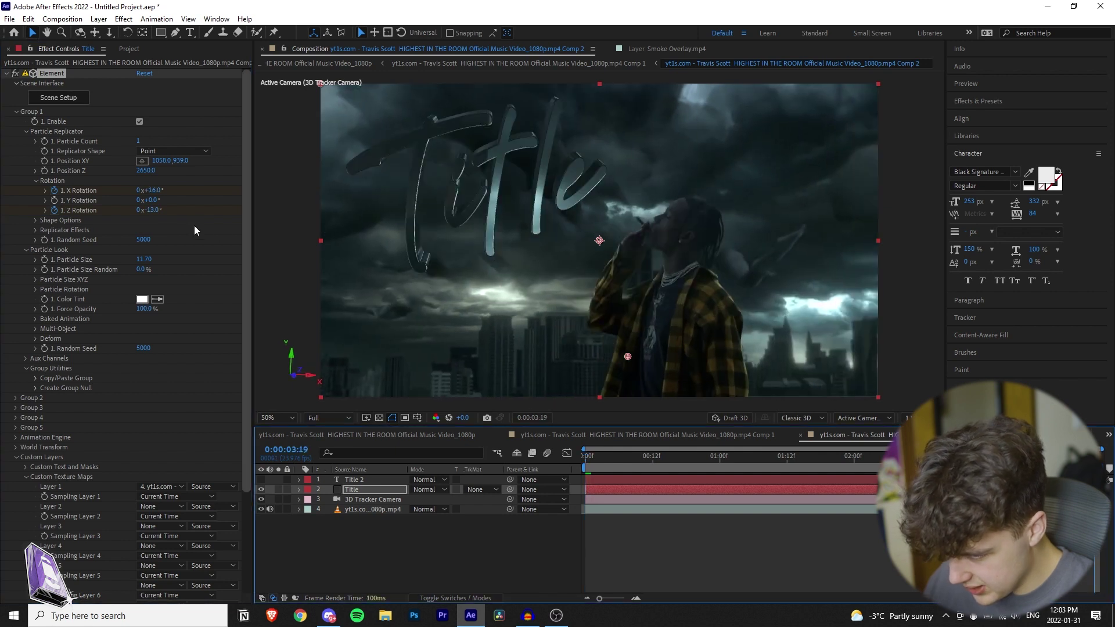
{"action": "left_click_drag", "start_coordinate": [158, 206], "coordinate": [168, 206]}
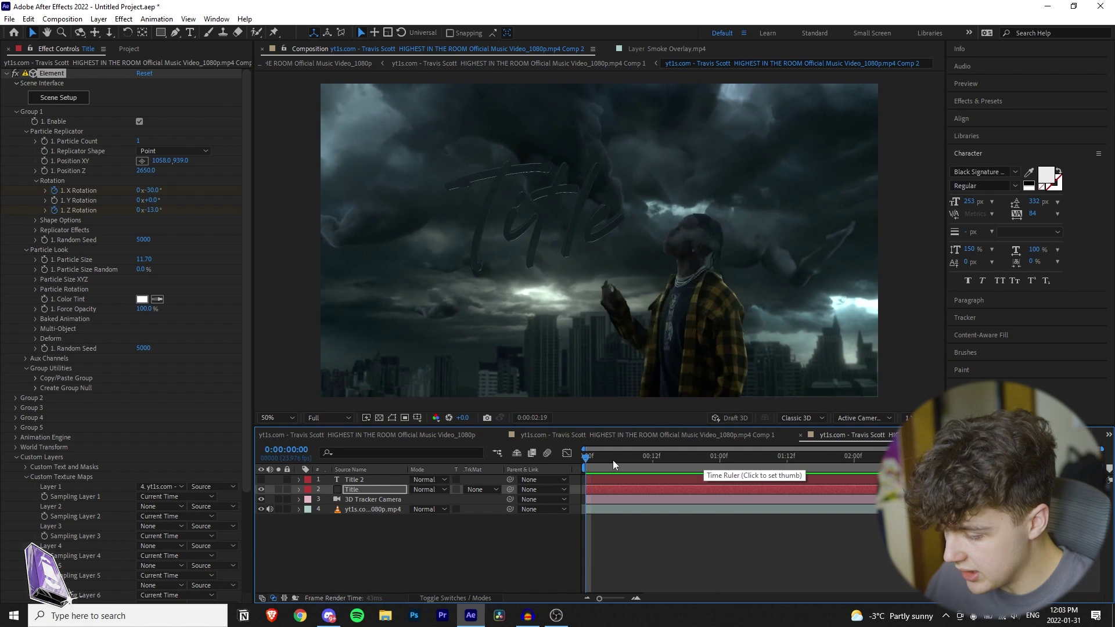
{"action": "key", "text": "space"}
- Enable Multi-Object for Group 1 and keyframe its Rotation Random at -117° on the first frame
{"action": "scroll", "coordinate": [197, 218], "scroll_direction": "down", "scroll_amount": 2}
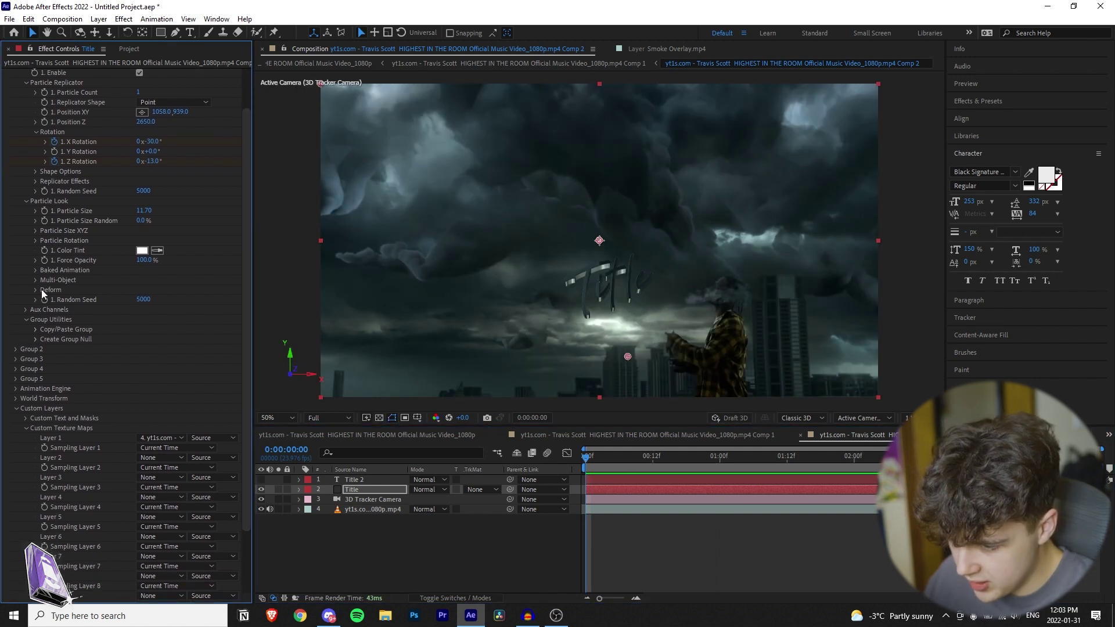
{"action": "left_click", "coordinate": [36, 280]}
{"action": "left_click", "coordinate": [139, 289]}
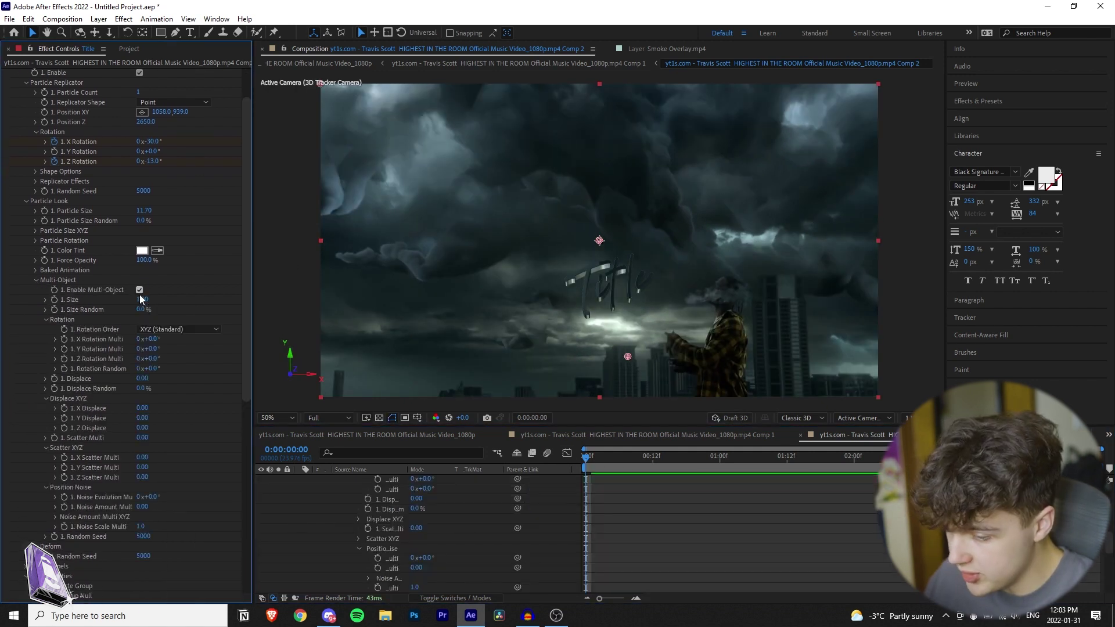
{"action": "scroll", "coordinate": [196, 412], "scroll_direction": "down", "scroll_amount": 1}
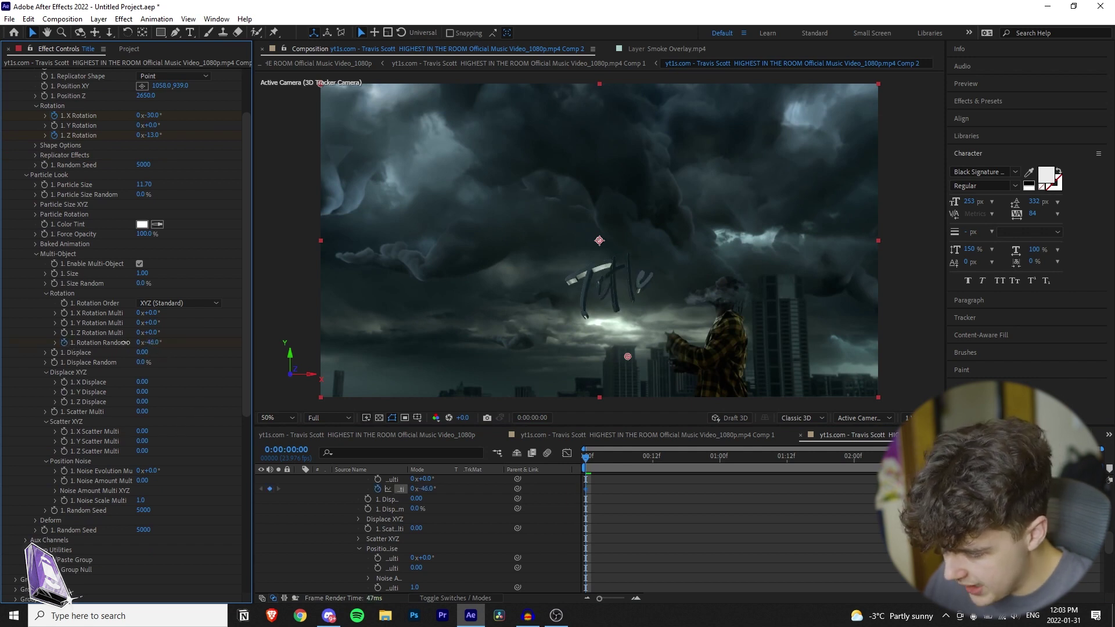
{"action": "key", "text": "space"}
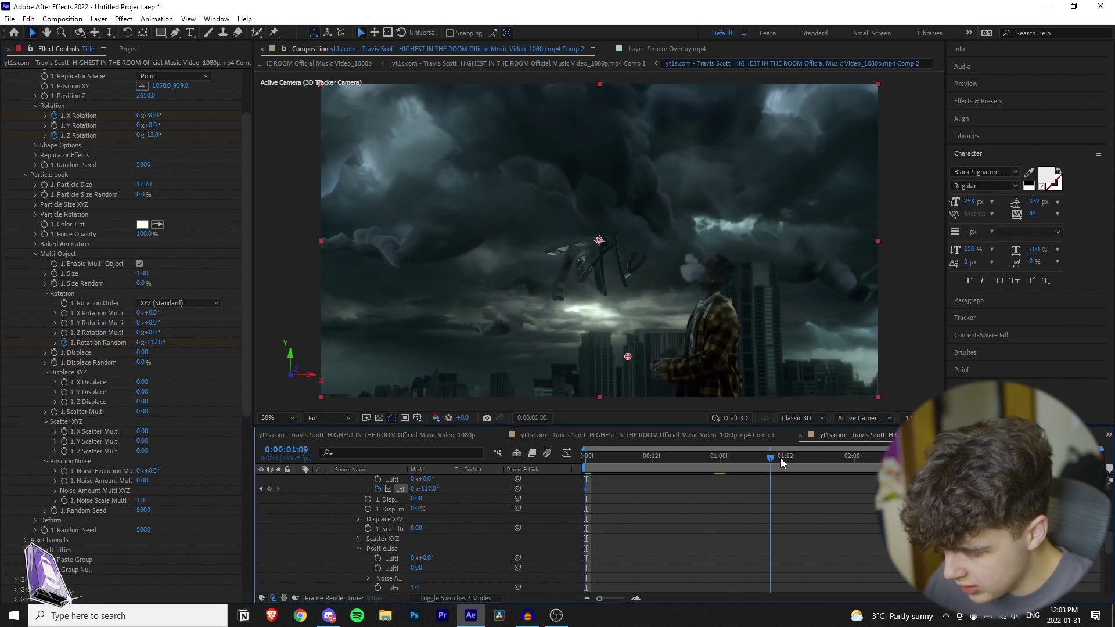
- Add a positive Rotation Random keyframe near the shot's end, set the starting keyframe to -144° and preview the letters' rotation
{"action": "left_click_drag", "start_coordinate": [185, 339], "coordinate": [225, 335]}
{"action": "left_click_drag", "start_coordinate": [633, 461], "coordinate": [559, 454]}
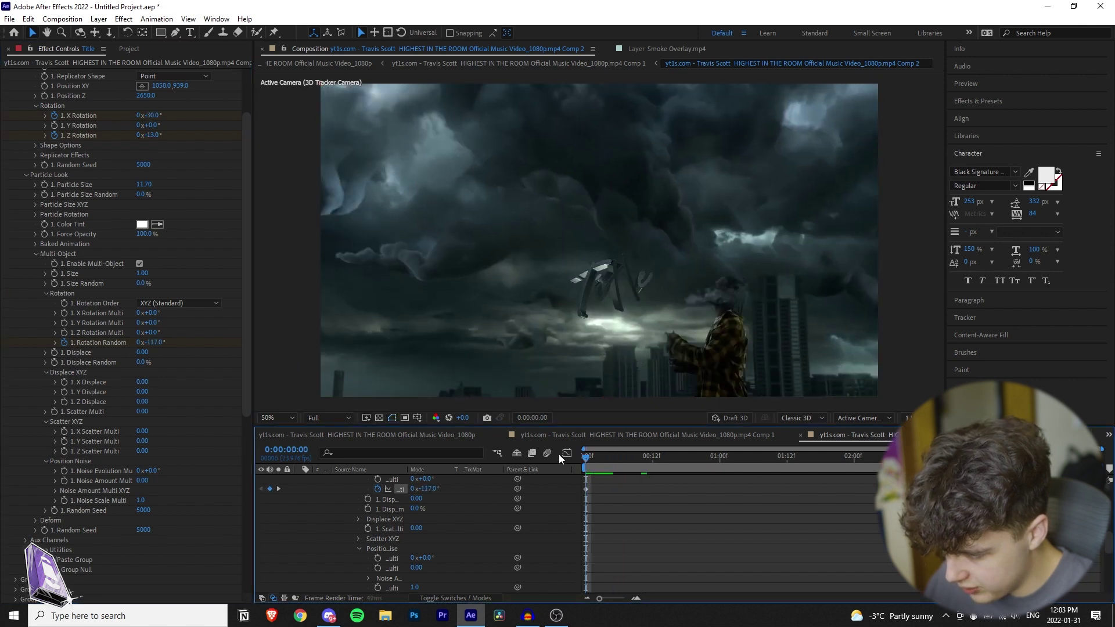
{"action": "left_click_drag", "start_coordinate": [145, 343], "coordinate": [145, 343]}
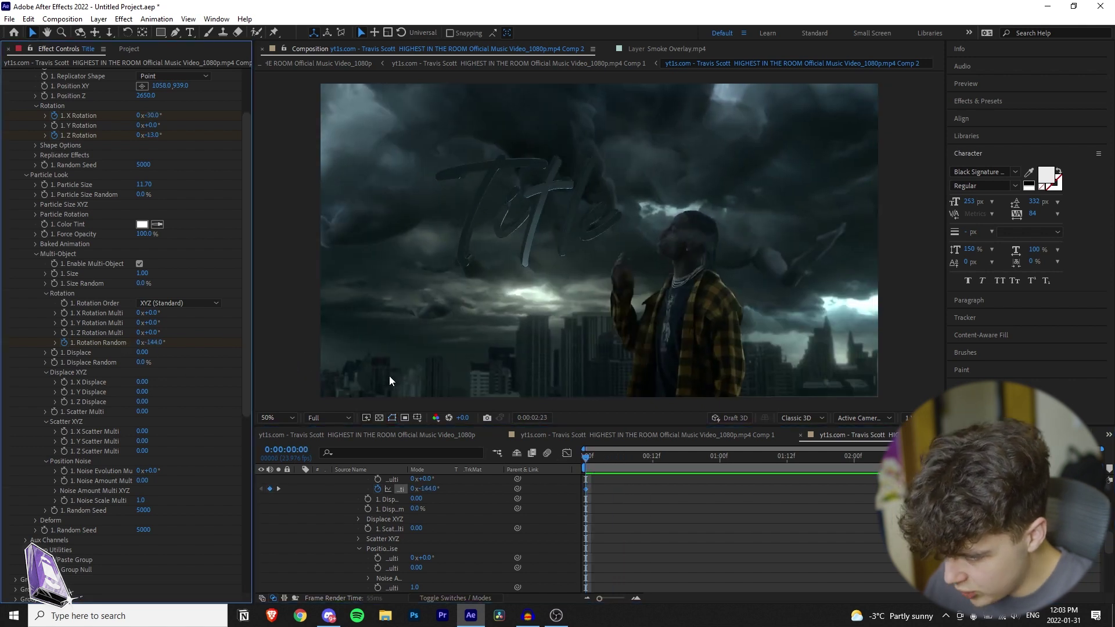
{"action": "key", "text": "space"}
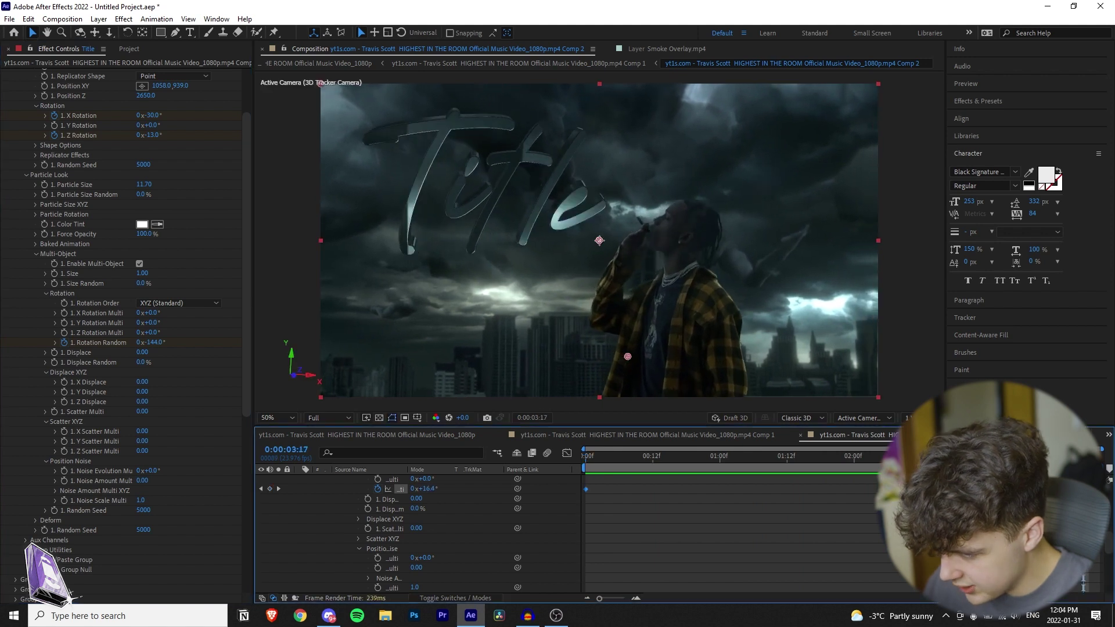
- Find the RSMB Pro motion blur effect and apply it to the Title layer
{"action": "left_click", "coordinate": [987, 101]}
{"action": "left_click", "coordinate": [996, 117]}
{"action": "type", "text": "elem"}
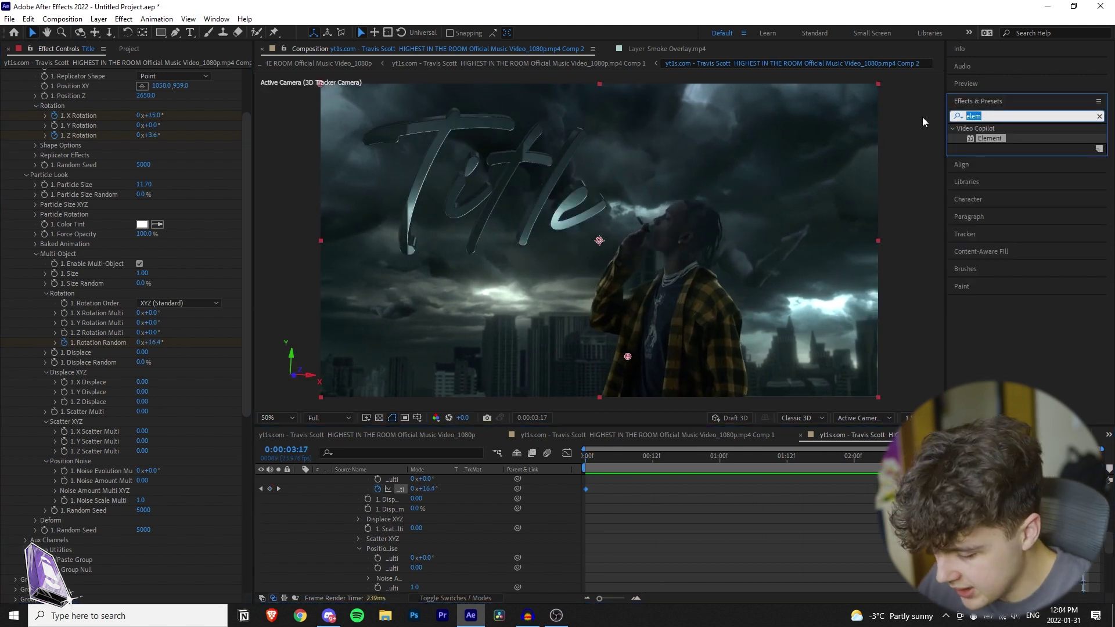
{"action": "key", "text": "BackSpace"}
{"action": "key", "text": "BackSpace"}
{"action": "key", "text": "BackSpace"}
{"action": "key", "text": "BackSpace"}
{"action": "type", "text": "rsm"}
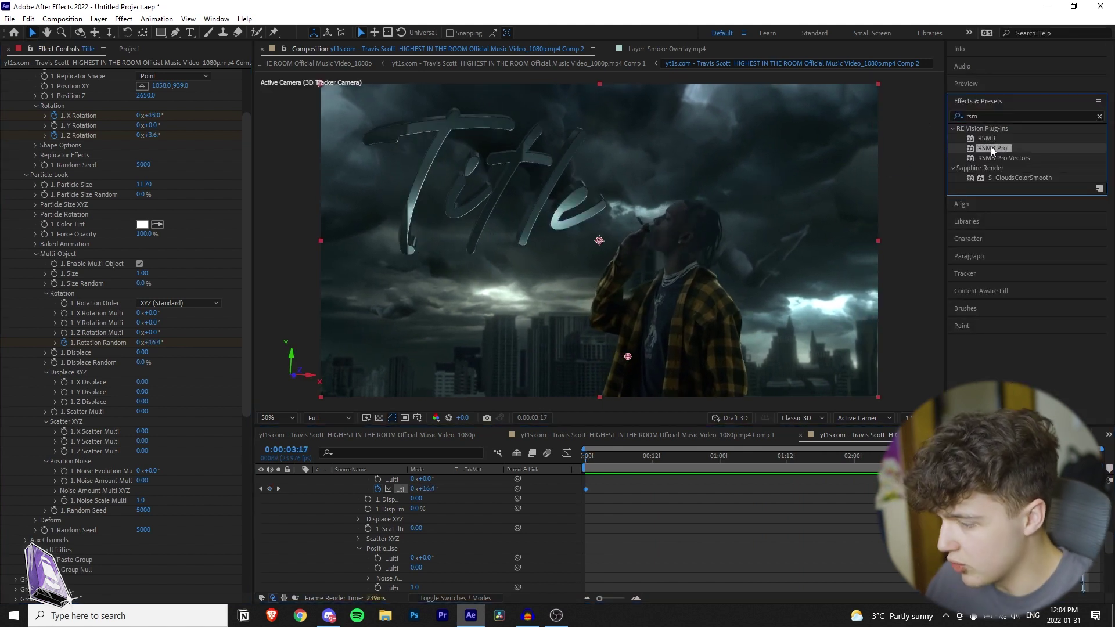
{"action": "double_click", "coordinate": [991, 147]}
- Apply uni.Glow to the Title layer with Threshold 0 and Intensity 1.6, and check it near the end of the shot
{"action": "left_click", "coordinate": [996, 116]}
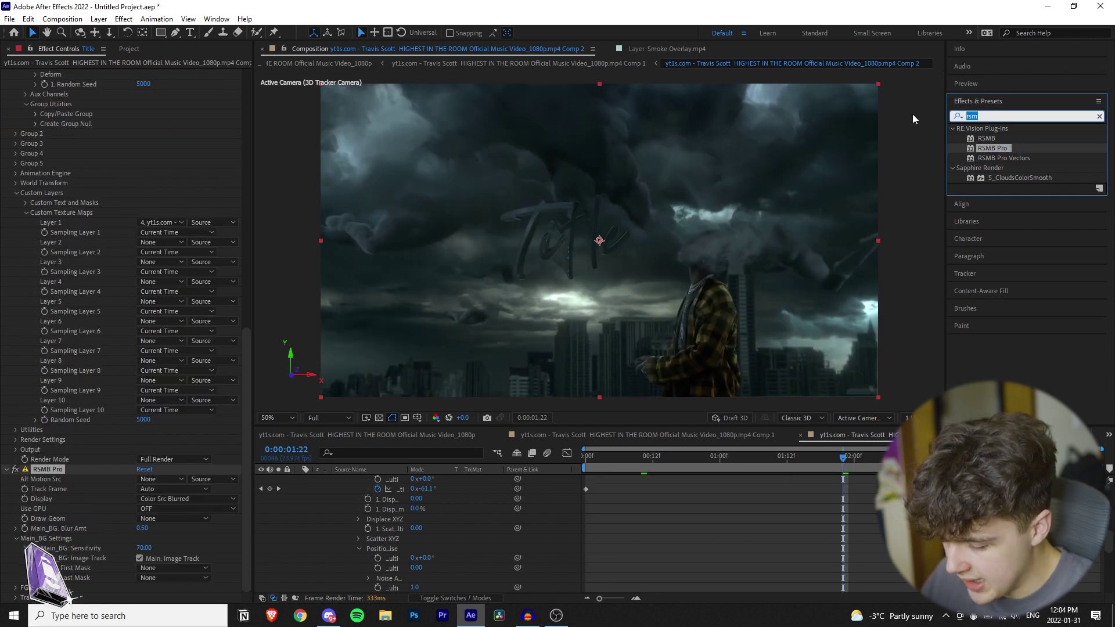
{"action": "type", "text": "glow"}
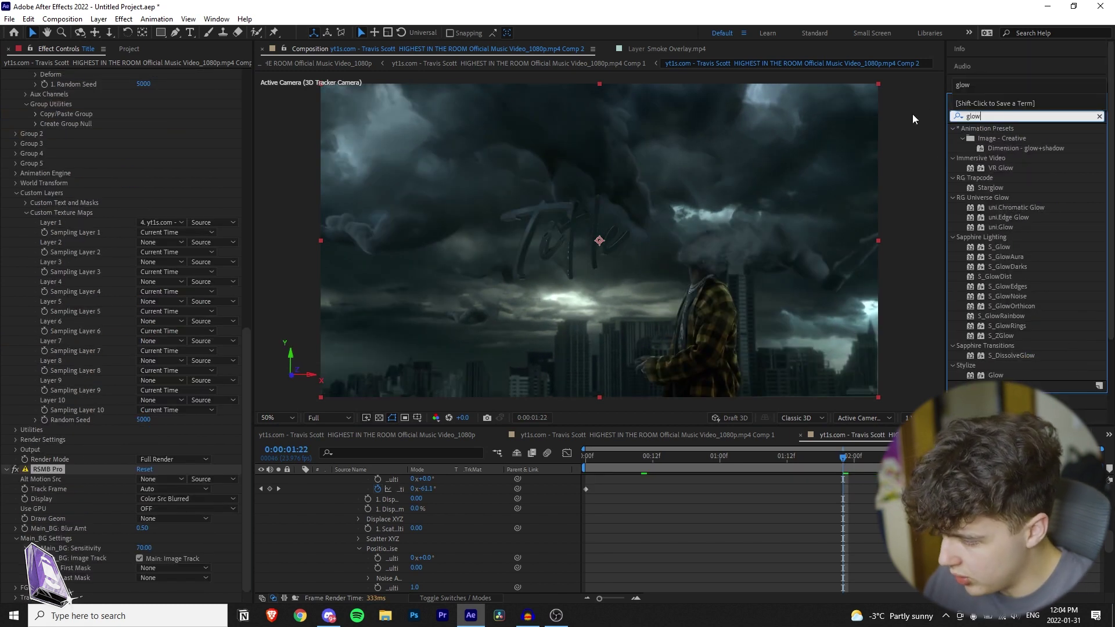
{"action": "double_click", "coordinate": [1010, 227]}
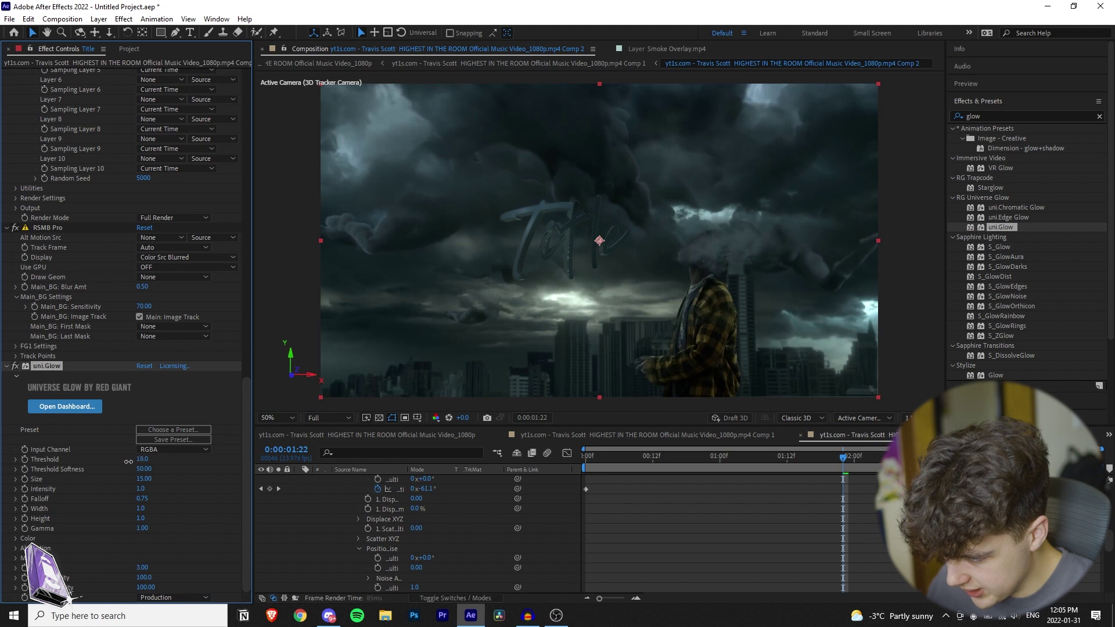
{"action": "left_click_drag", "start_coordinate": [140, 488], "coordinate": [143, 489]}
{"action": "left_click_drag", "start_coordinate": [871, 457], "coordinate": [1082, 457]}
- Add S_Flicker to the Title layer ahead of uni.Glow and set its Amplitude to 0.1440
{"action": "left_click", "coordinate": [1003, 116]}
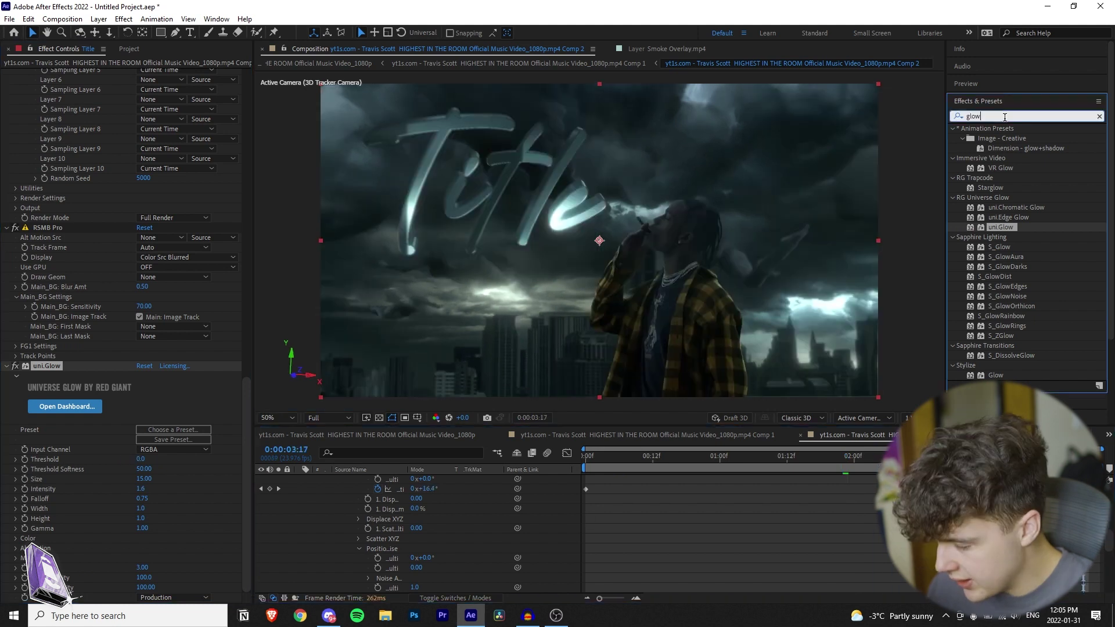
{"action": "type", "text": "flick"}
{"action": "left_click_drag", "start_coordinate": [1005, 286], "coordinate": [138, 209]}
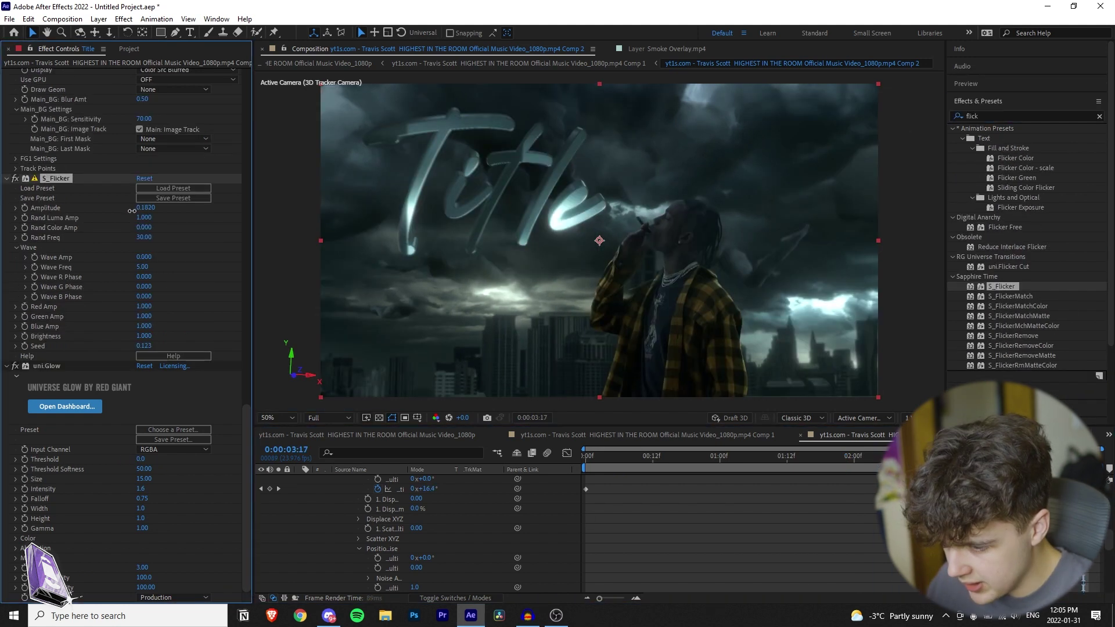
- Apply Lumetri Color after uni.Glow on the Title layer and set Highlights to 150
{"action": "left_click", "coordinate": [958, 118]}
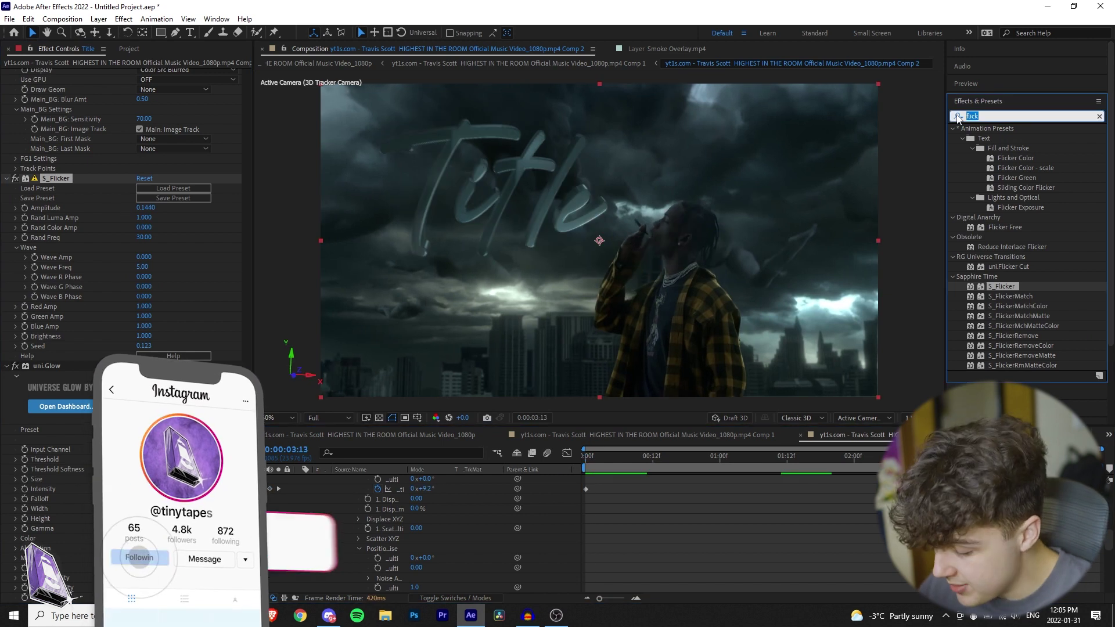
{"action": "type", "text": "lum"}
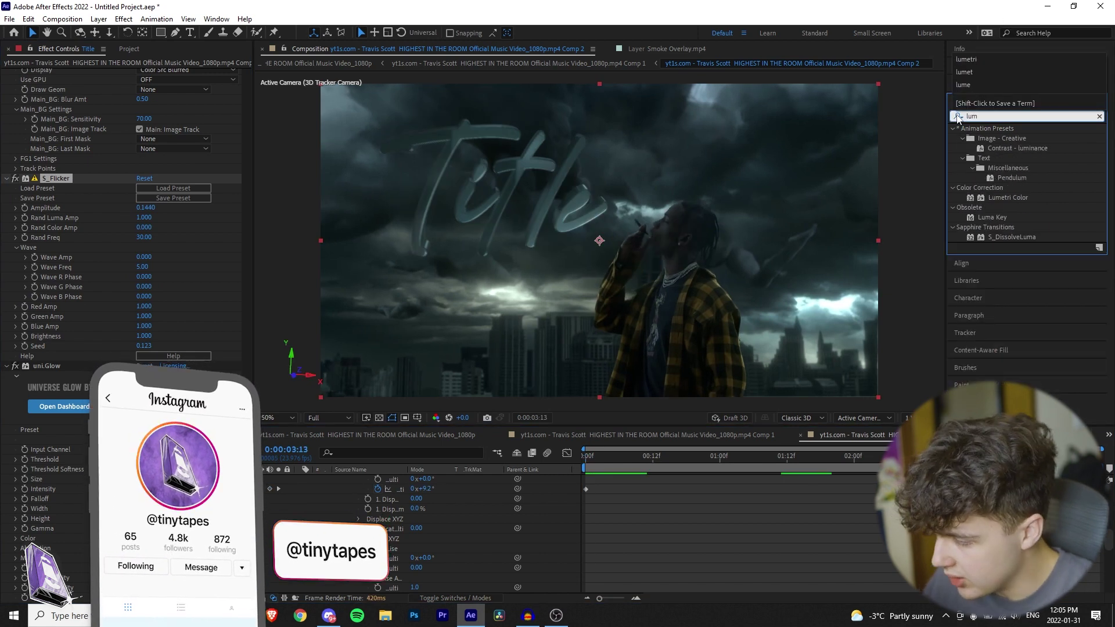
{"action": "left_click_drag", "start_coordinate": [1008, 197], "coordinate": [181, 451]}
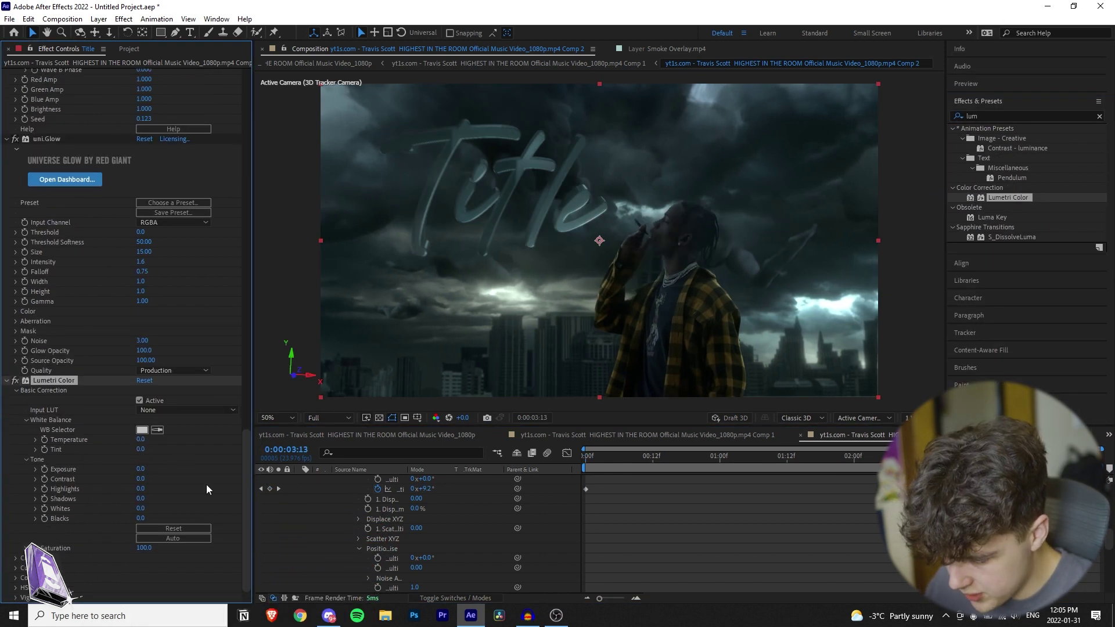
{"action": "left_click_drag", "start_coordinate": [142, 493], "coordinate": [378, 190]}
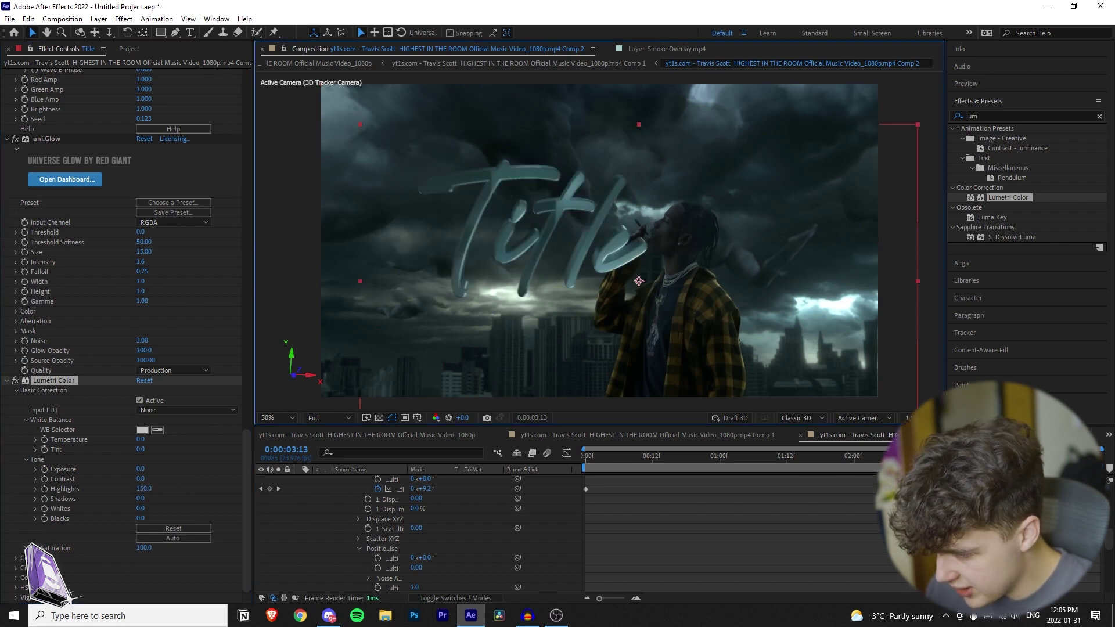
- Tint the title gold using Color Balance (HLS) with Hue 220°, Lightness -25 and Saturation 8, and check a late frame
{"action": "left_click", "coordinate": [987, 116]}
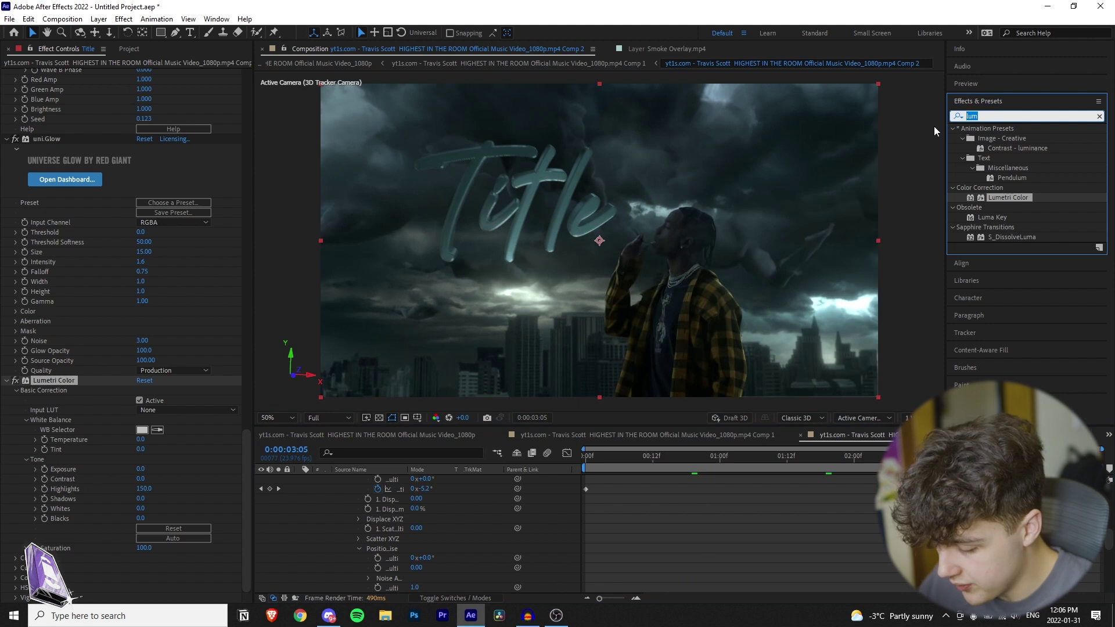
{"action": "type", "text": "hls"}
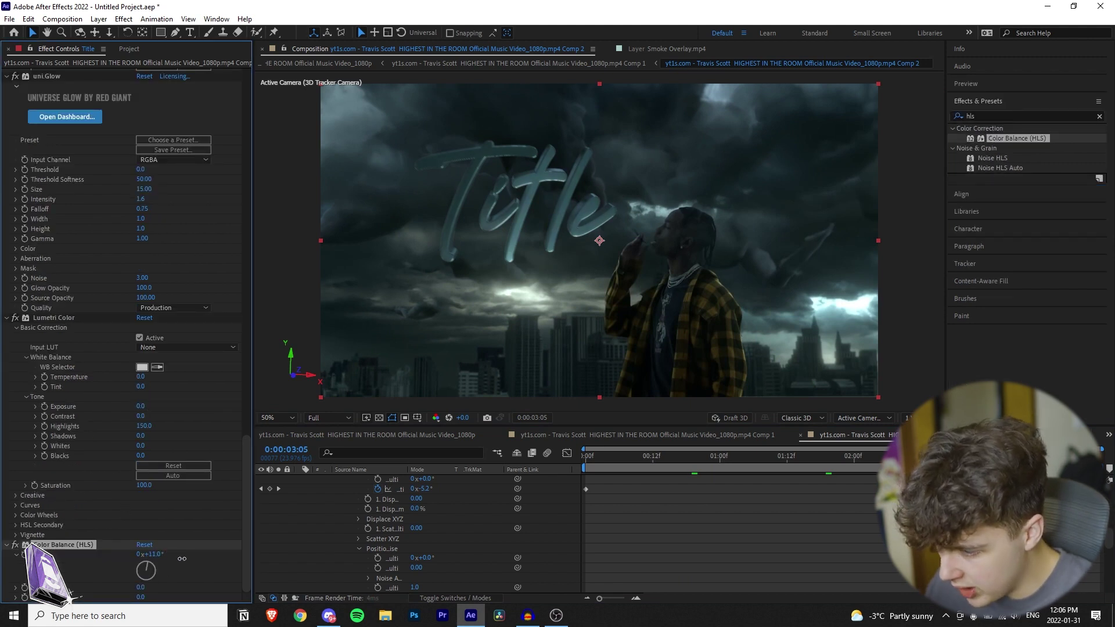
{"action": "left_click_drag", "start_coordinate": [181, 559], "coordinate": [230, 550]}
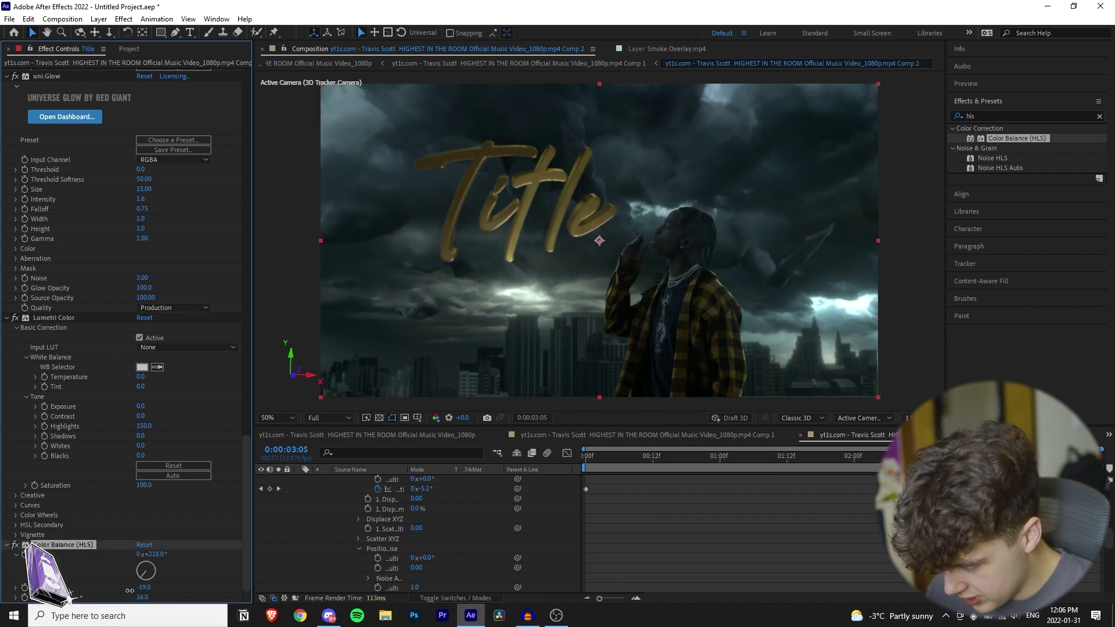
{"action": "left_click_drag", "start_coordinate": [1016, 456], "coordinate": [1077, 455]}
- Clear the effects search and collapse the Title layer's properties in the timeline
{"action": "left_click", "coordinate": [1098, 116]}
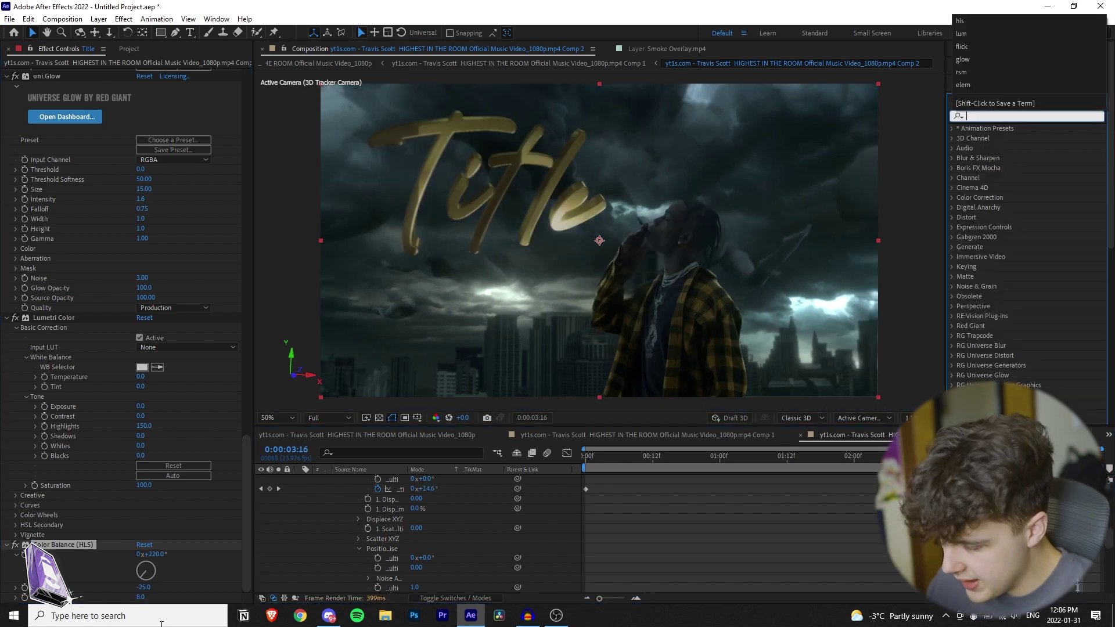
{"action": "scroll", "coordinate": [328, 563], "scroll_direction": "up", "scroll_amount": 10}
{"action": "left_click", "coordinate": [300, 489]}
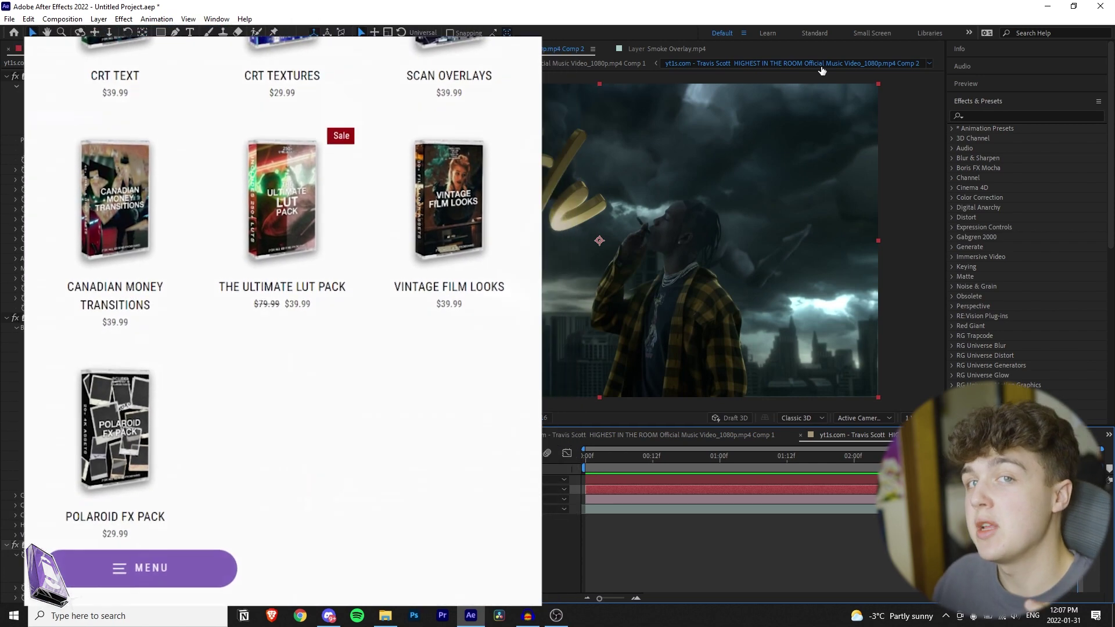
- Add Particles Overlay and Smoke Overlay from the SSGKOBE EFFECT TUTORIAL folder above the title layers, and hide the smoke layer
{"action": "key", "text": "alt+Tab"}
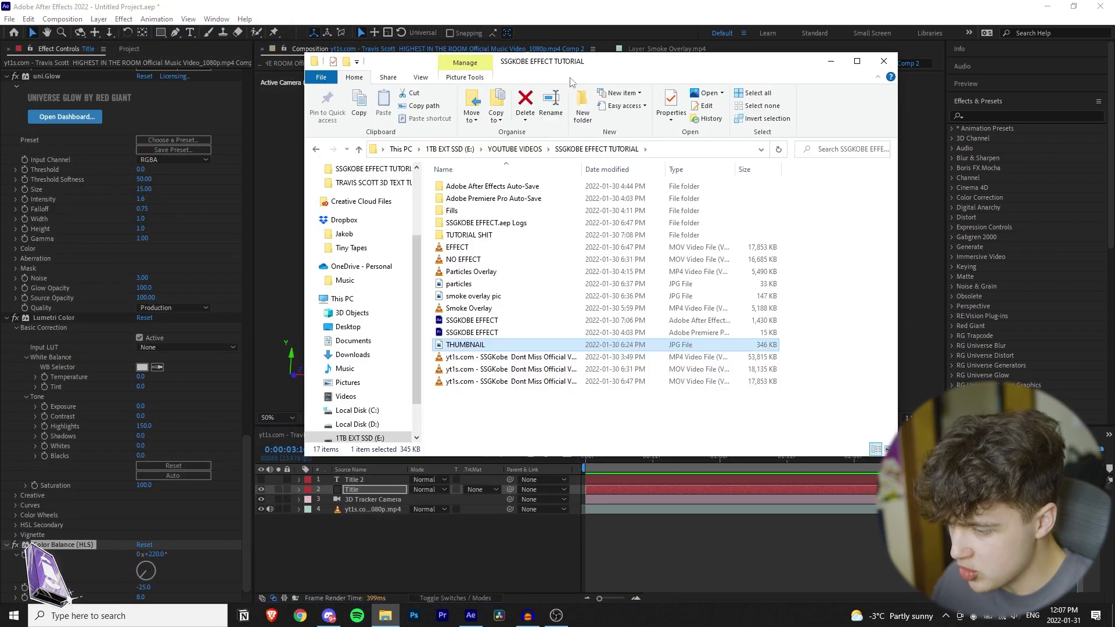
{"action": "left_click_drag", "start_coordinate": [572, 67], "coordinate": [1023, 70]}
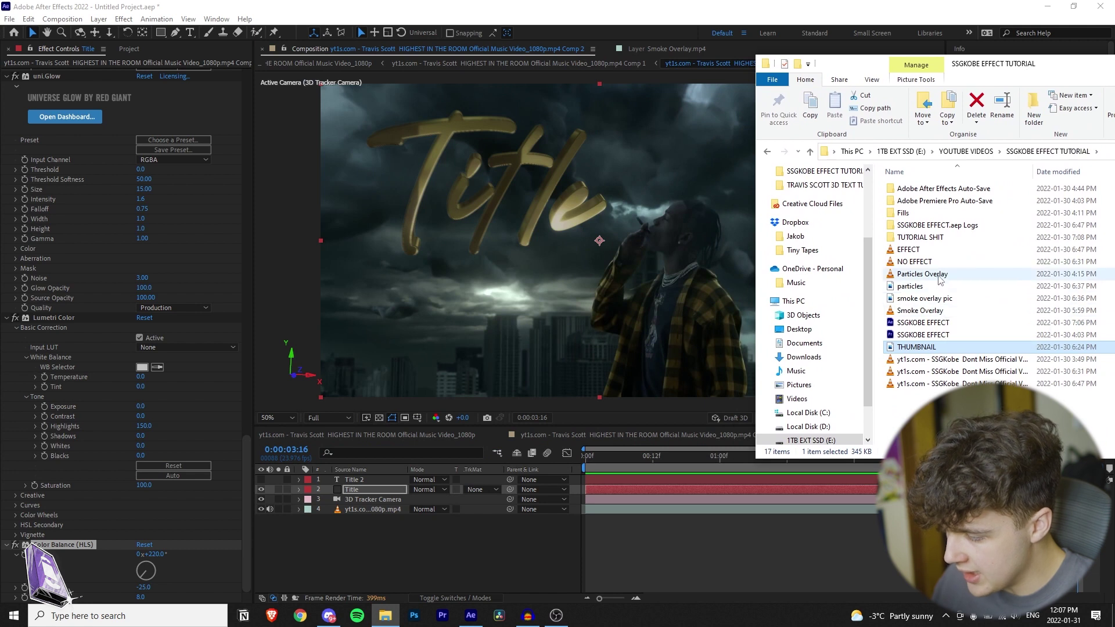
{"action": "left_click_drag", "start_coordinate": [944, 276], "coordinate": [632, 511]}
{"action": "left_click_drag", "start_coordinate": [929, 310], "coordinate": [271, 482]}
{"action": "left_click", "coordinate": [261, 480]}
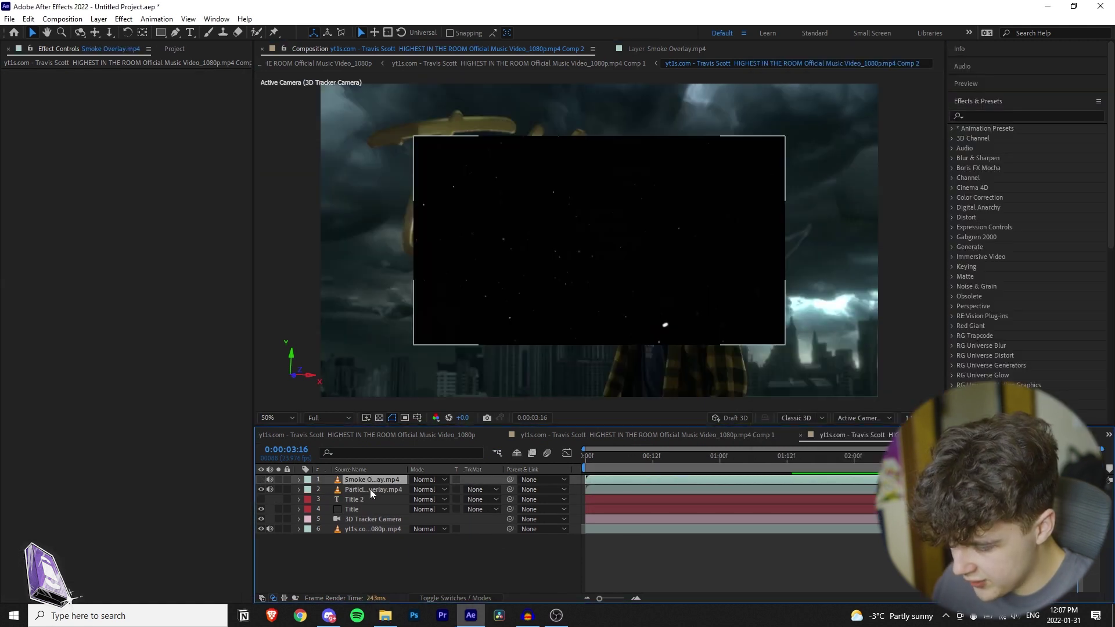
- Scale the Particles Overlay layer to 154%, rotate it 180° and set its blending mode to Screen
{"action": "left_click", "coordinate": [370, 489]}
{"action": "key", "text": "s"}
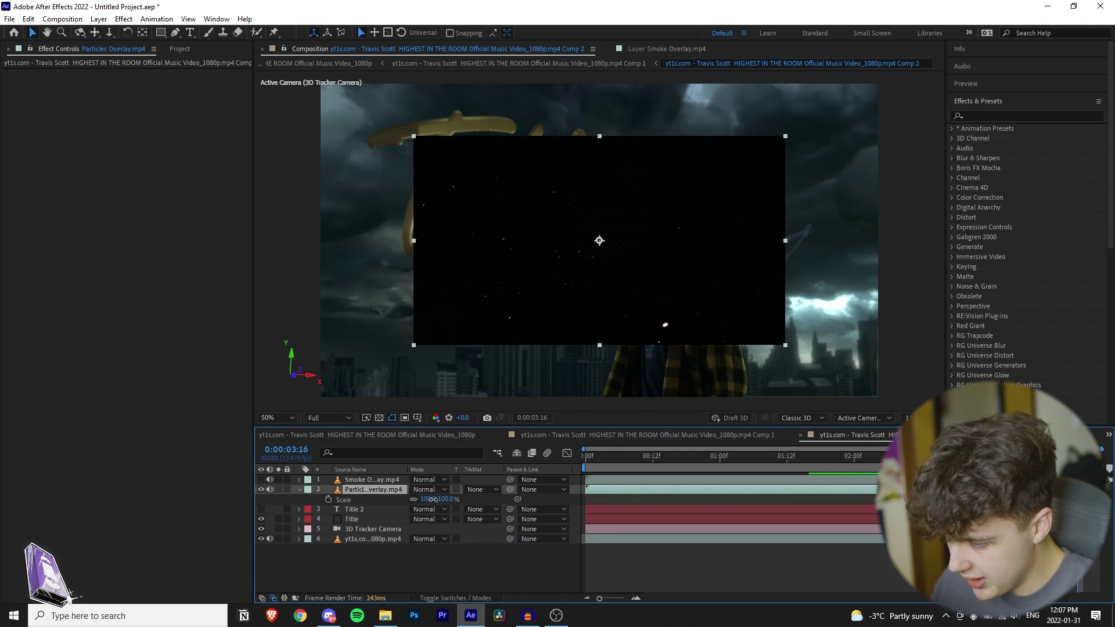
{"action": "left_click_drag", "start_coordinate": [433, 499], "coordinate": [531, 493]}
{"action": "key", "text": "r"}
{"action": "left_click", "coordinate": [436, 490]}
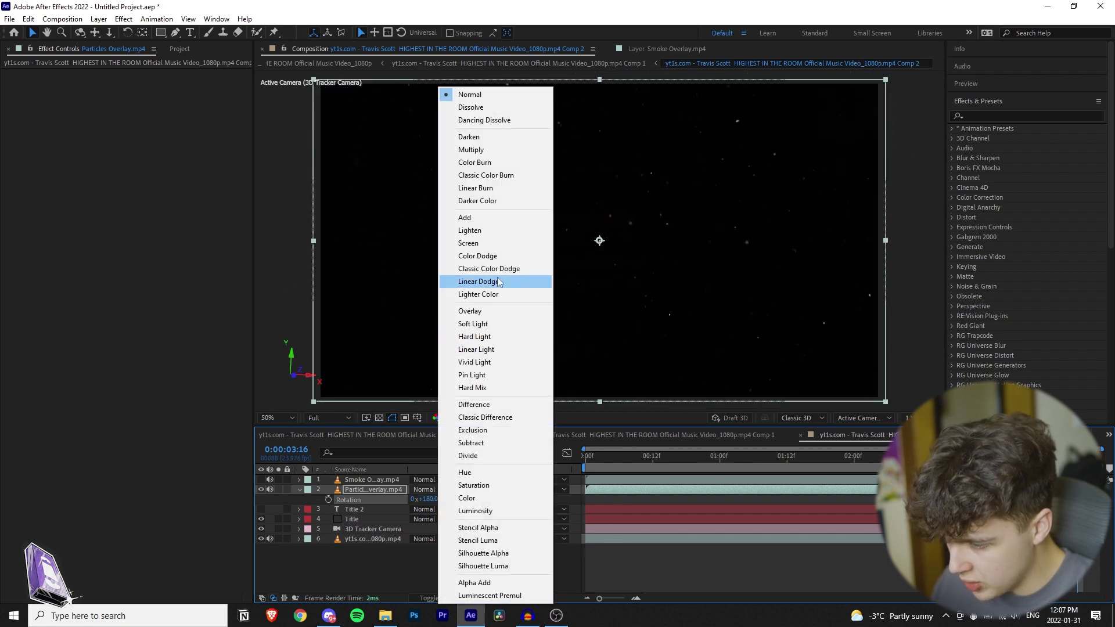
{"action": "left_click", "coordinate": [479, 242]}
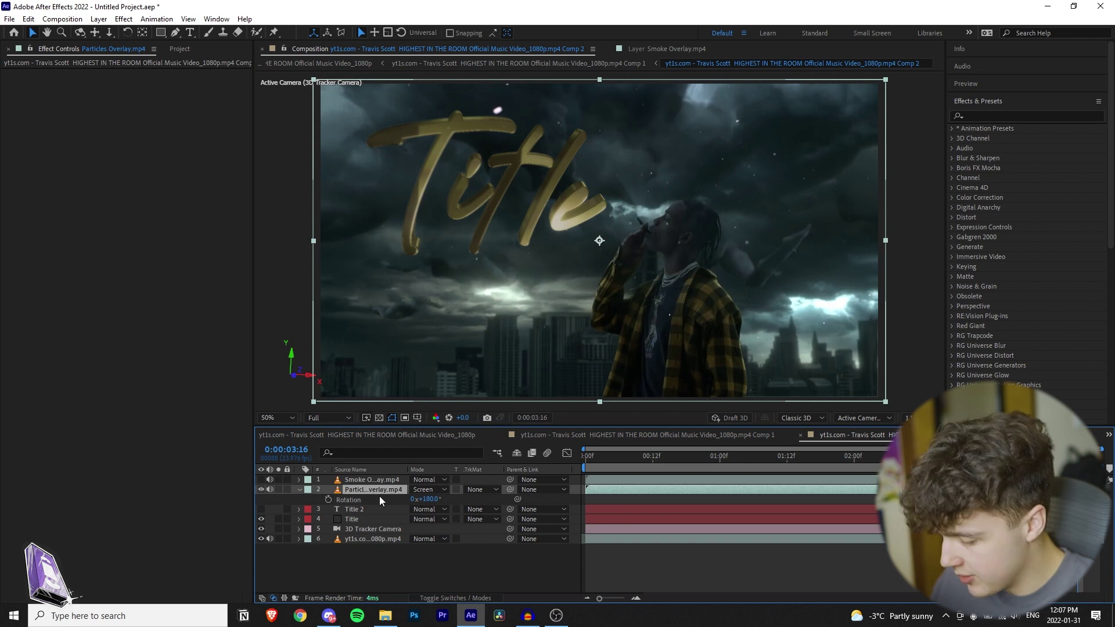
- Duplicate the Particles Overlay layer, scale the copy to 470%, offset it in time and check other frames
{"action": "key", "text": "ctrl+d"}
{"action": "key", "text": "s"}
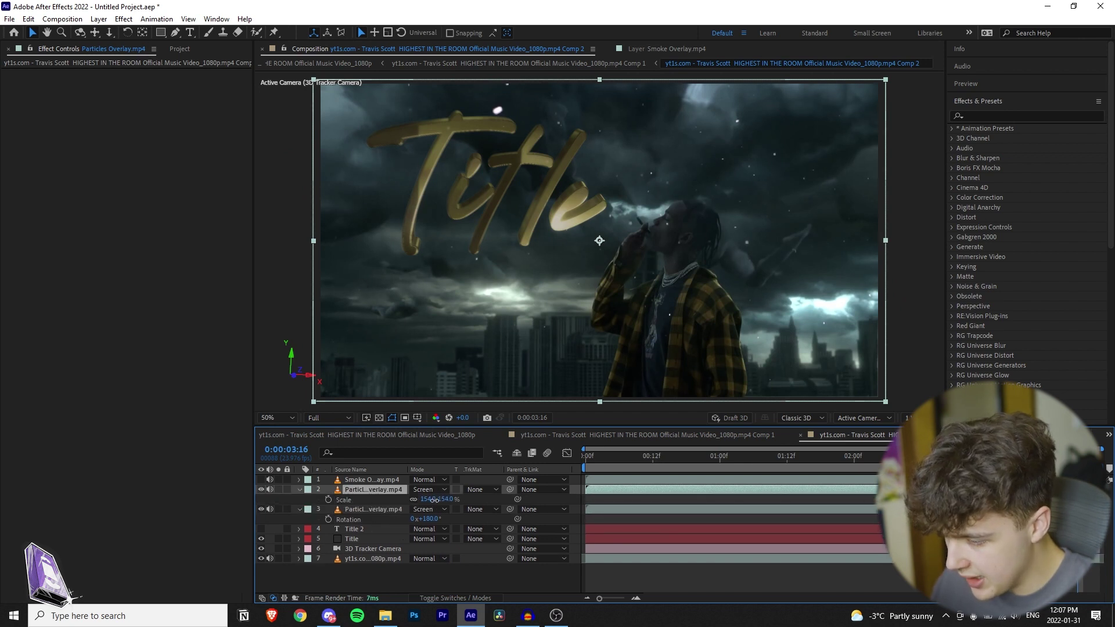
{"action": "left_click_drag", "start_coordinate": [434, 500], "coordinate": [466, 497]}
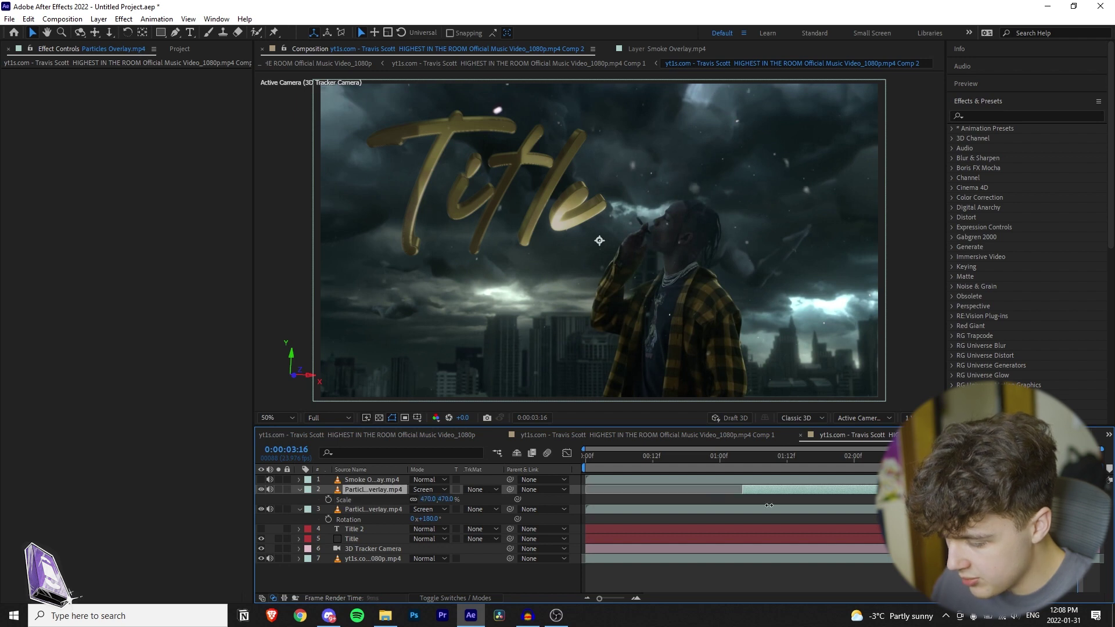
{"action": "left_click_drag", "start_coordinate": [674, 455], "coordinate": [943, 445]}
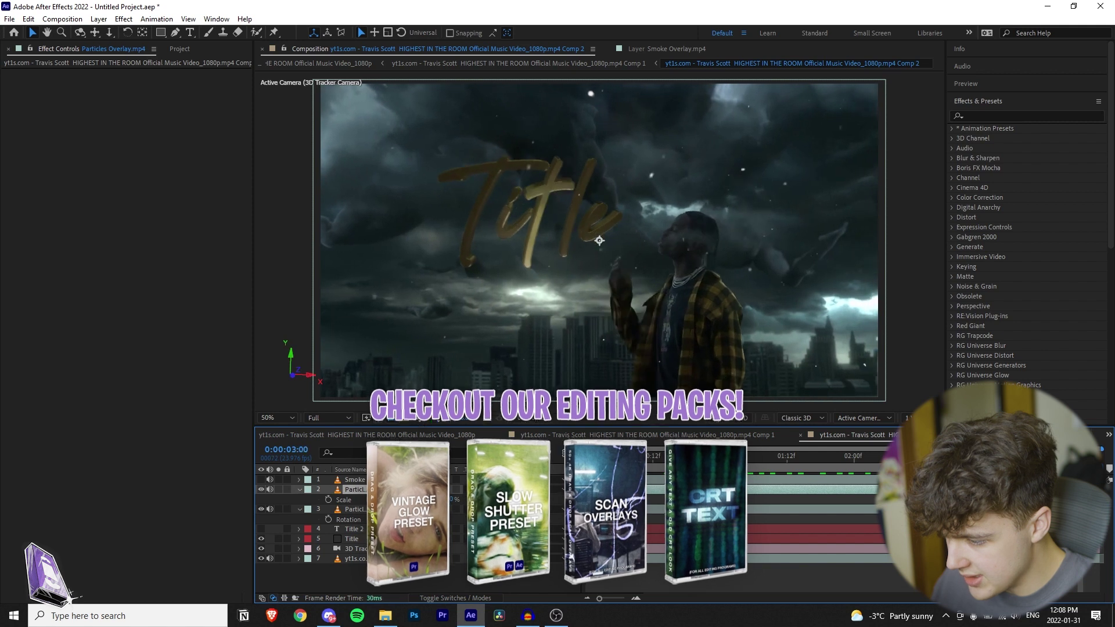
- Show the Smoke Overlay layer, blend it with Screen at 38% opacity, and preview the composition
{"action": "left_click", "coordinate": [260, 479]}
{"action": "left_click", "coordinate": [382, 479]}
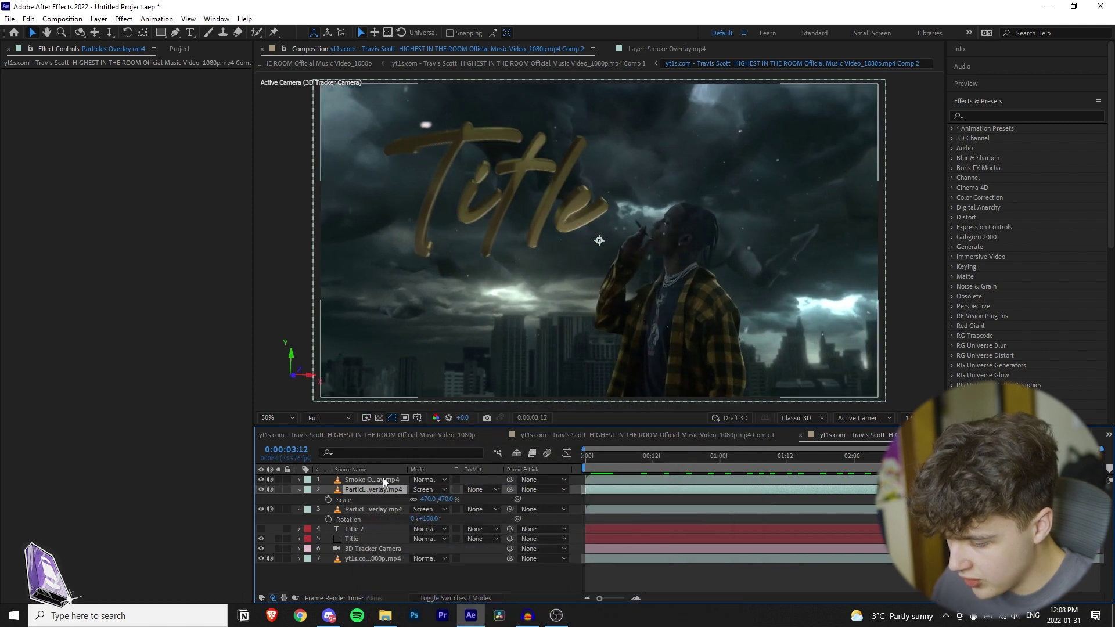
{"action": "left_click", "coordinate": [430, 480]}
{"action": "left_click", "coordinate": [465, 242]}
{"action": "left_click", "coordinate": [299, 479]}
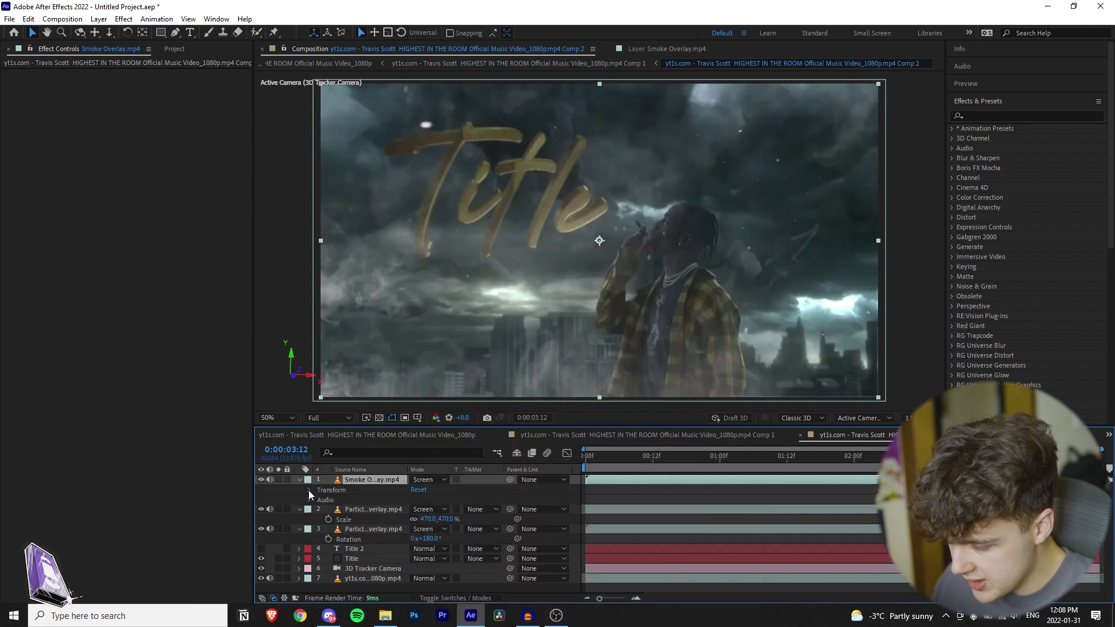
{"action": "left_click", "coordinate": [309, 490]}
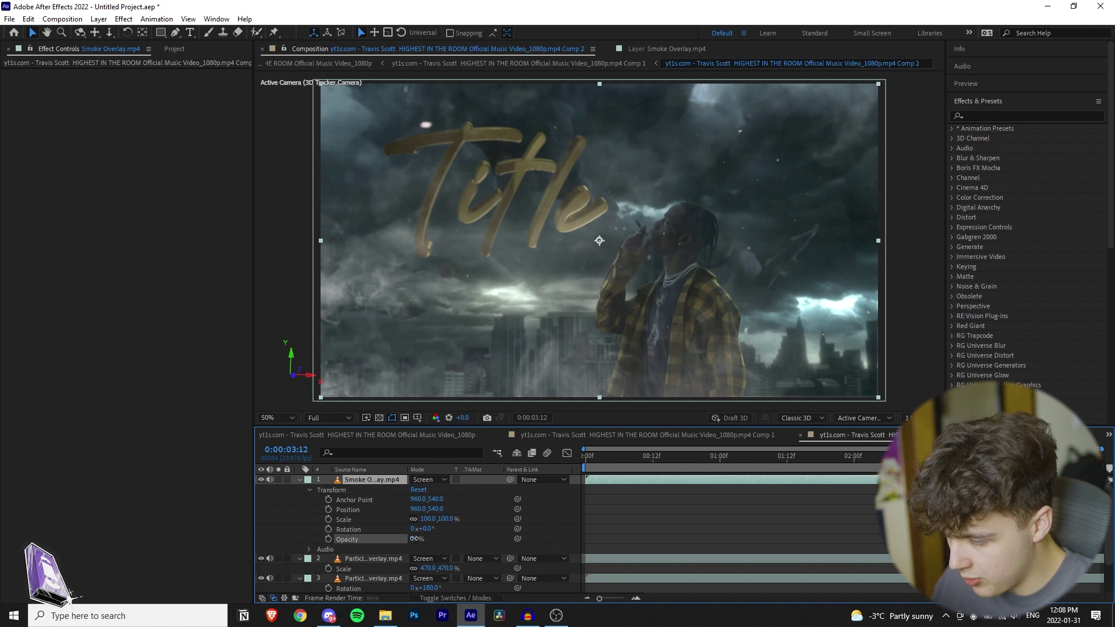
{"action": "left_click_drag", "start_coordinate": [406, 540], "coordinate": [386, 541]}
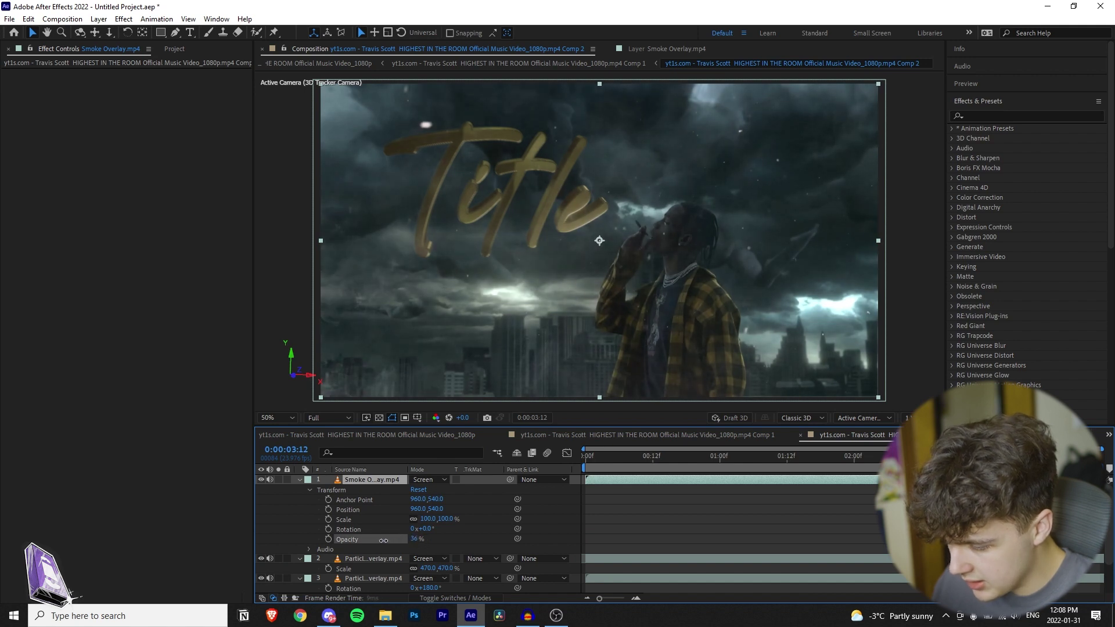
{"action": "key", "text": "space"}
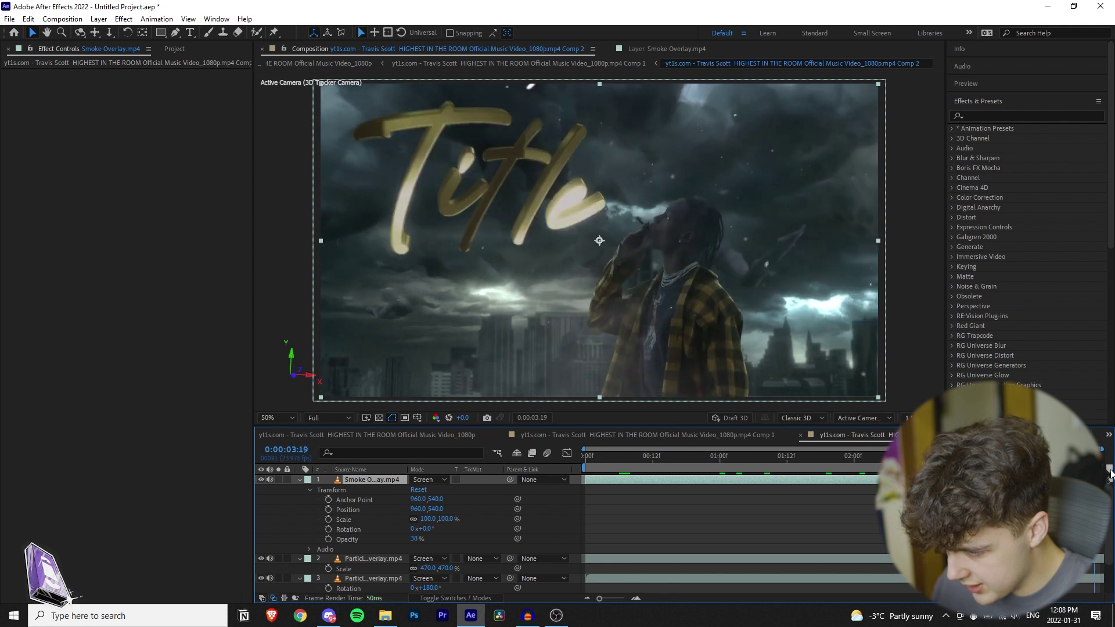
- Apply Camera Lens Blur to the Title layer and keyframe its Blur Radius at 11 on the first frame
{"action": "left_click", "coordinate": [976, 118]}
{"action": "type", "text": "camer"}
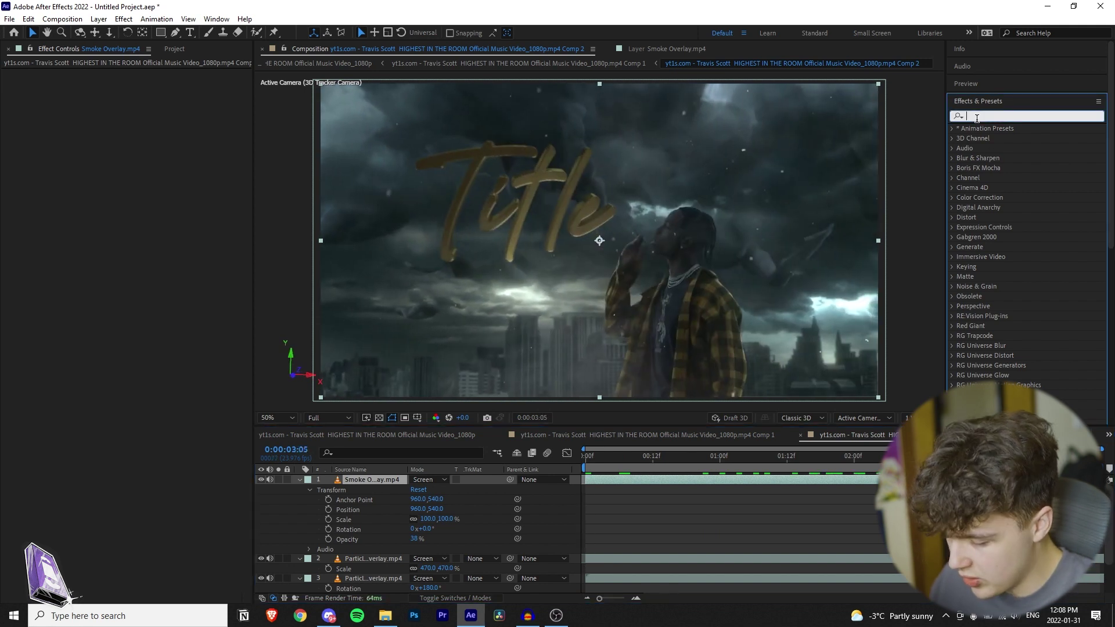
{"action": "scroll", "coordinate": [378, 560], "scroll_direction": "down", "scroll_amount": 2}
{"action": "left_click", "coordinate": [371, 567]}
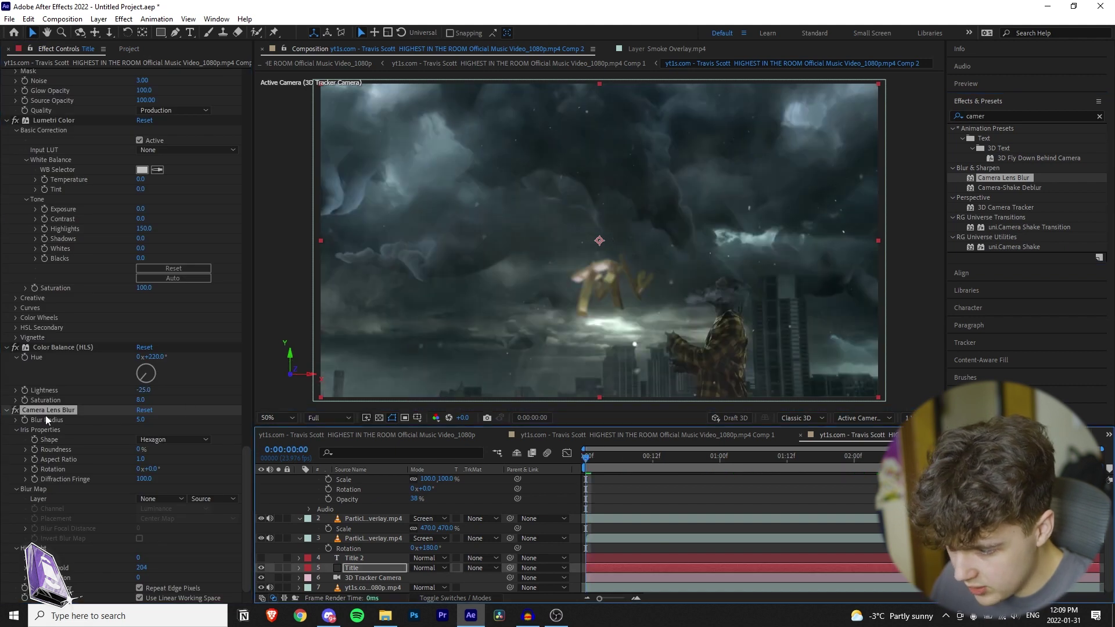
{"action": "left_click", "coordinate": [24, 420]}
{"action": "left_click_drag", "start_coordinate": [141, 420], "coordinate": [149, 420]}
- Keyframe a lower Blur Radius for the title at 0:00:03:19, reduce the first-frame value to 6, and preview the animation
{"action": "left_click_drag", "start_coordinate": [585, 456], "coordinate": [1106, 460]}
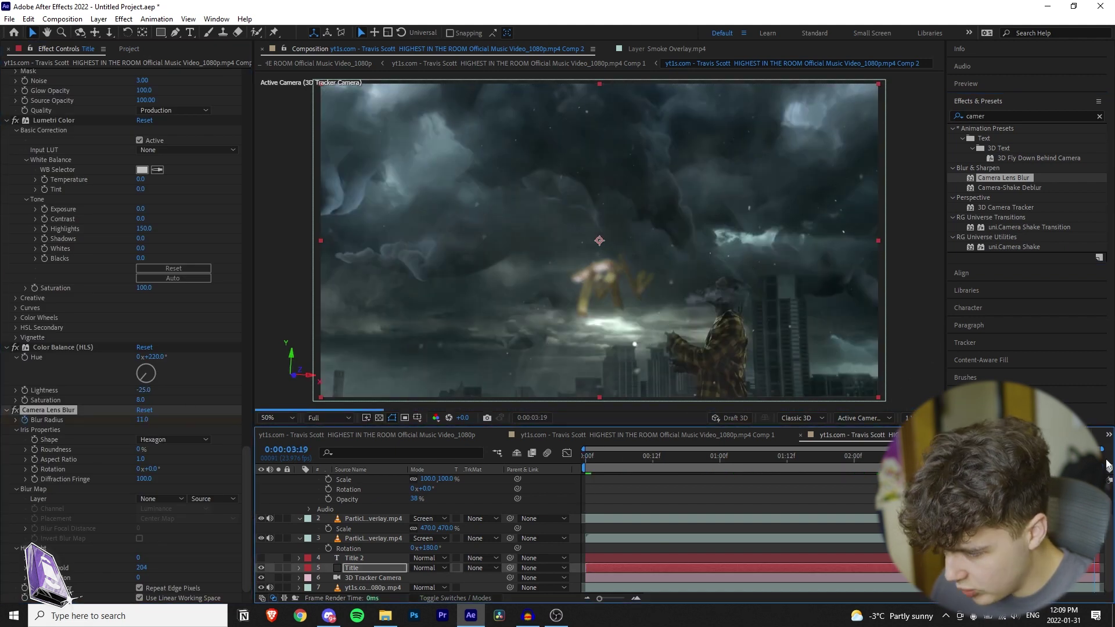
{"action": "left_click_drag", "start_coordinate": [141, 419], "coordinate": [49, 422]}
{"action": "key", "text": "space"}
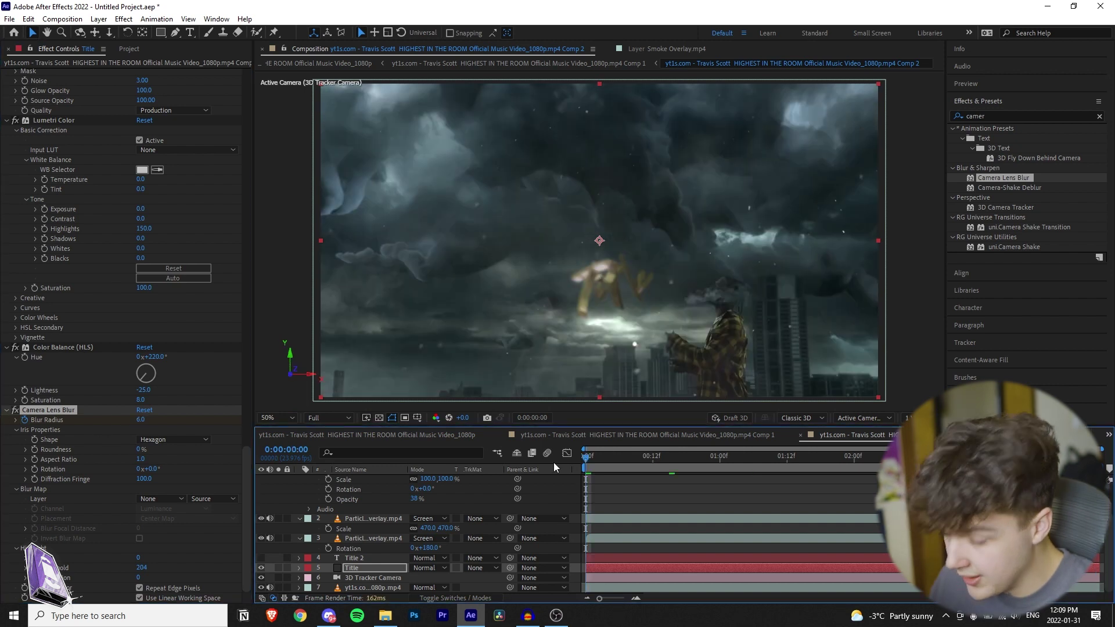